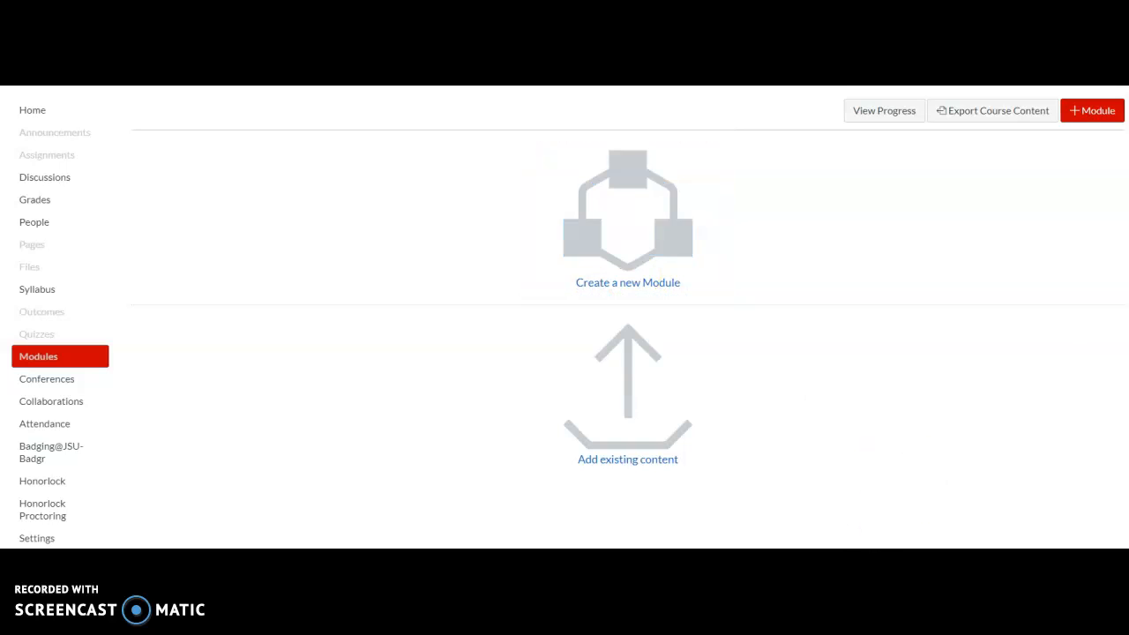
# - Create a new module named "Get Started/Syllabus/Course Orientation"
pyautogui.click(1080, 112)
pyautogui.click(479, 253)
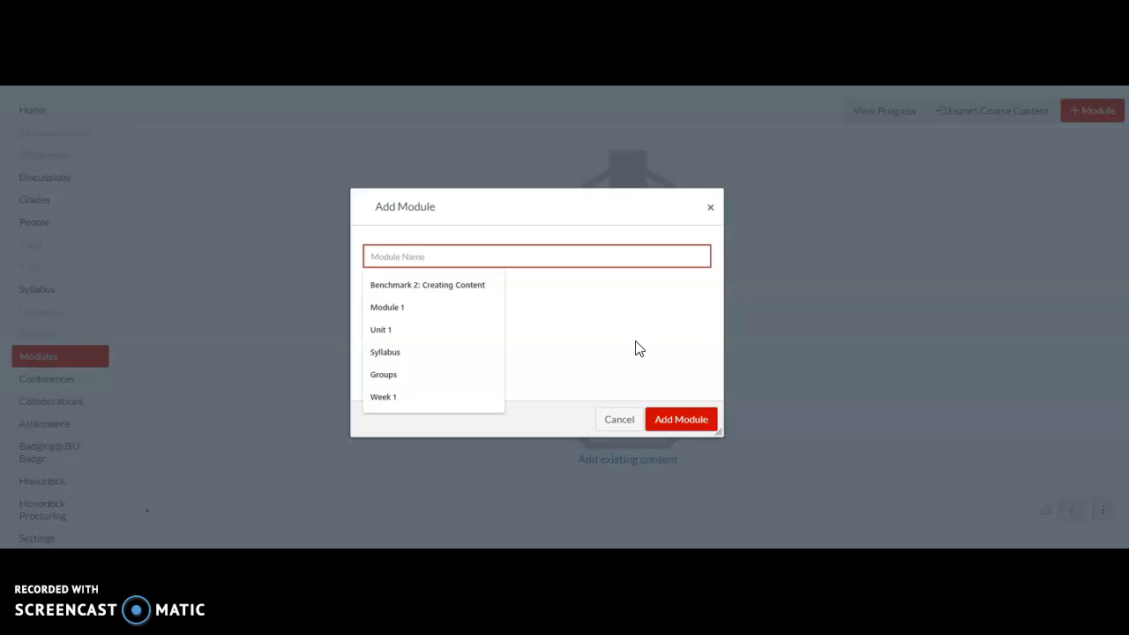
pyautogui.write('Get')
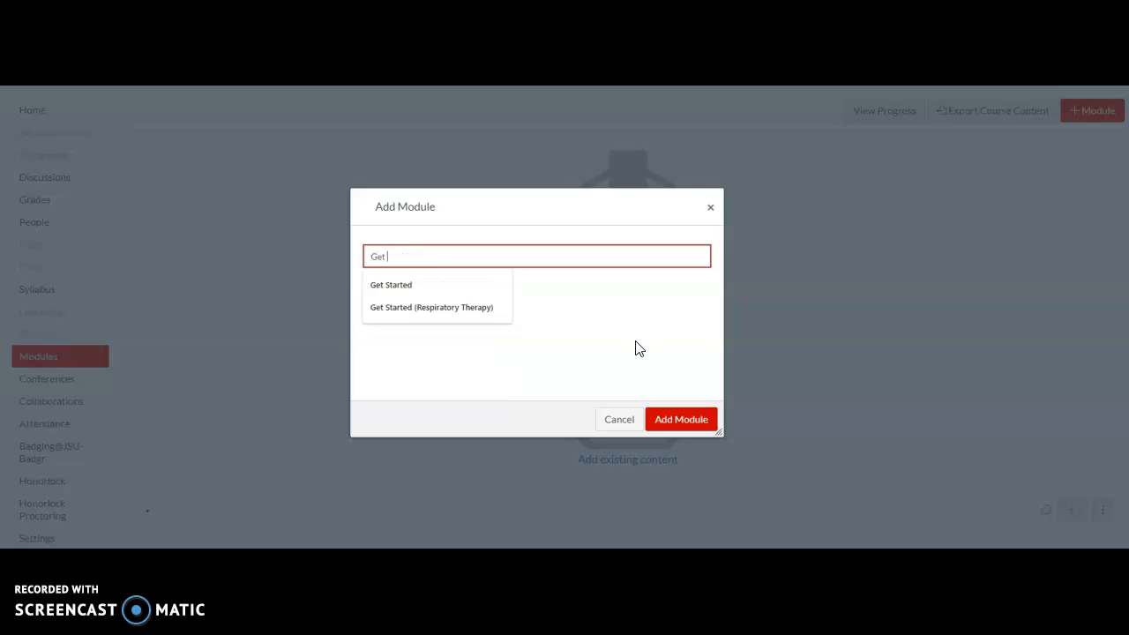
pyautogui.write(' Started/Syllabus/Course Orientation')
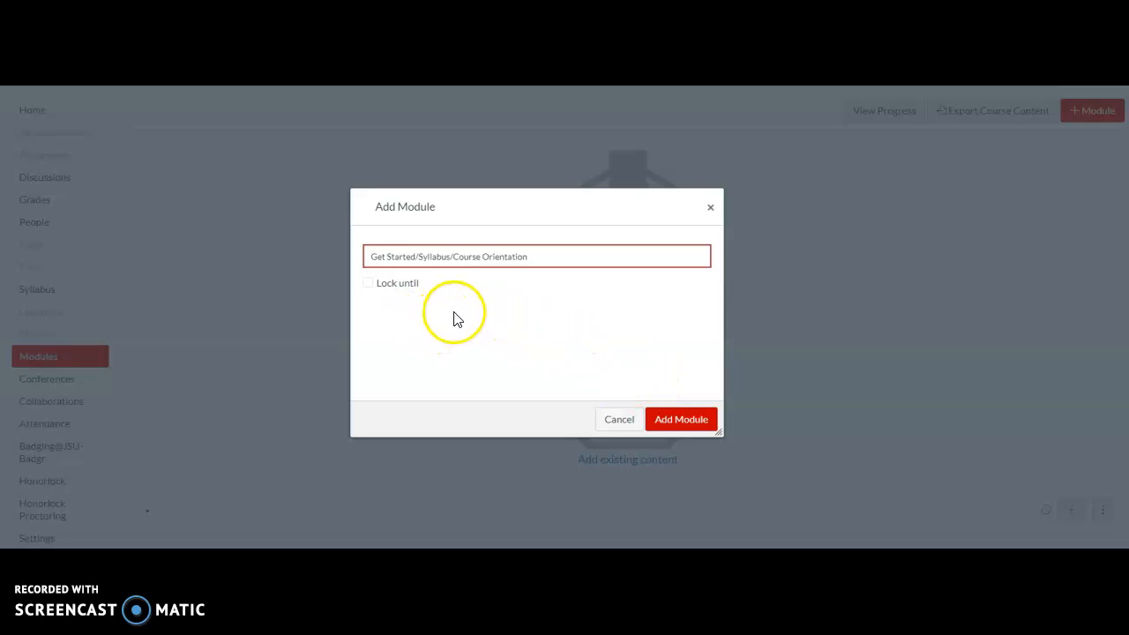
pyautogui.click(667, 427)
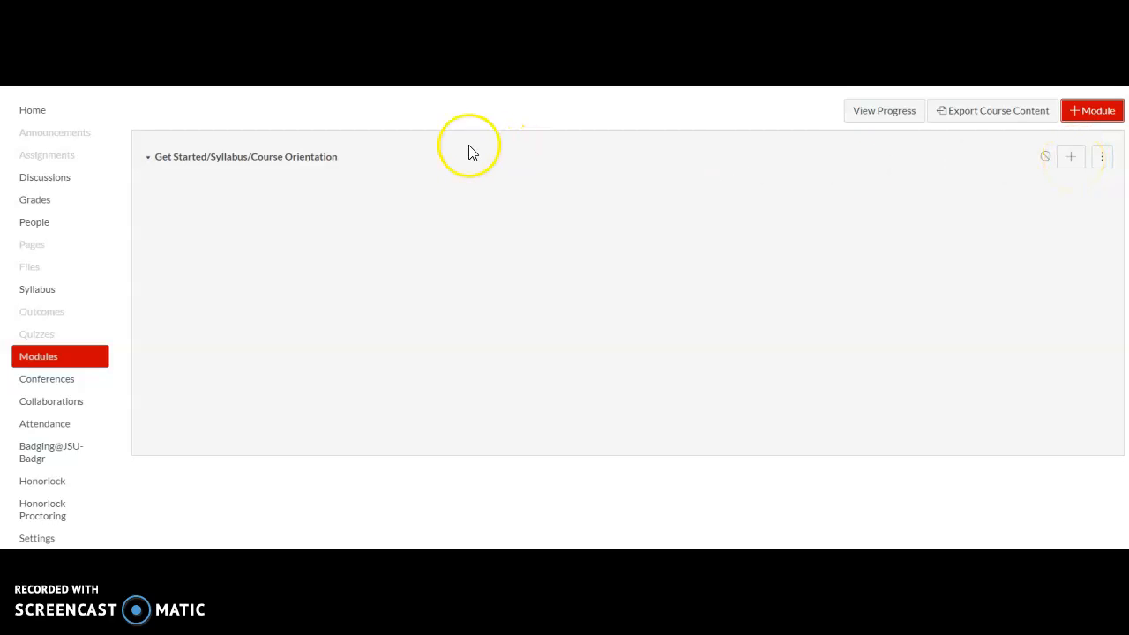
# - Add a new page named "Course Orientation" to the Get Started/Syllabus/Course Orientation module
pyautogui.click(1076, 164)
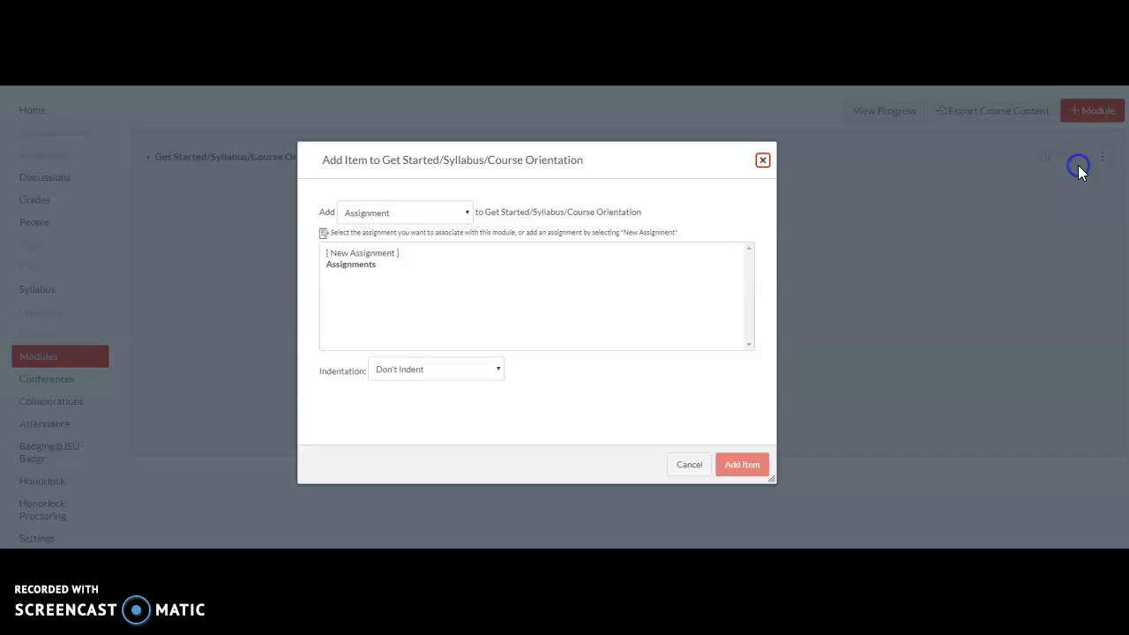
pyautogui.click(460, 212)
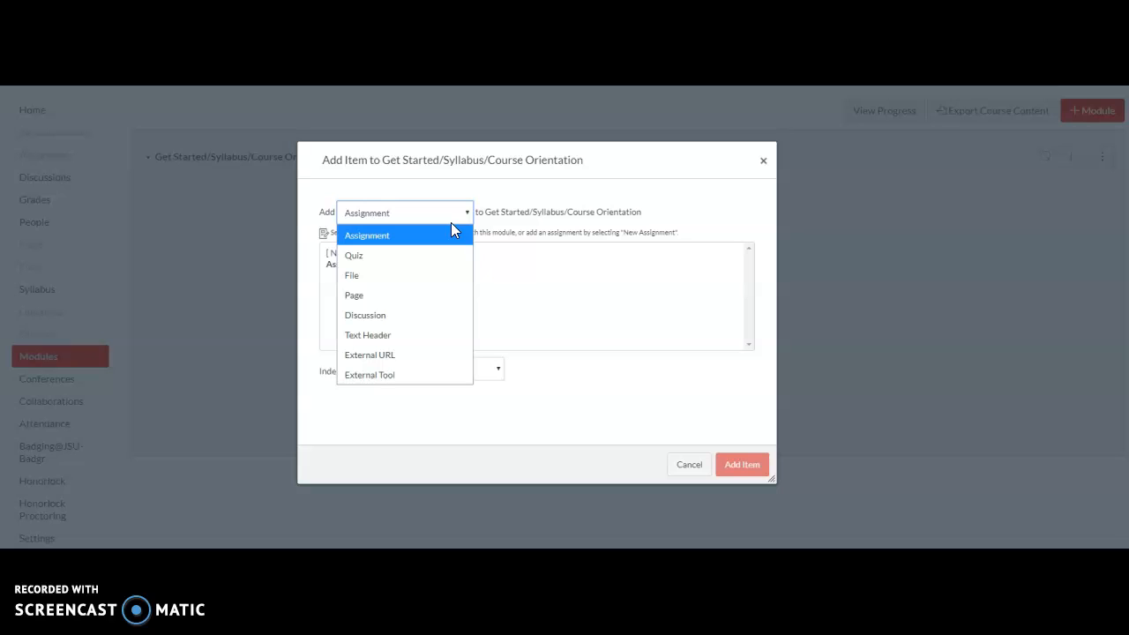
pyautogui.click(437, 293)
pyautogui.click(358, 251)
pyautogui.click(420, 369)
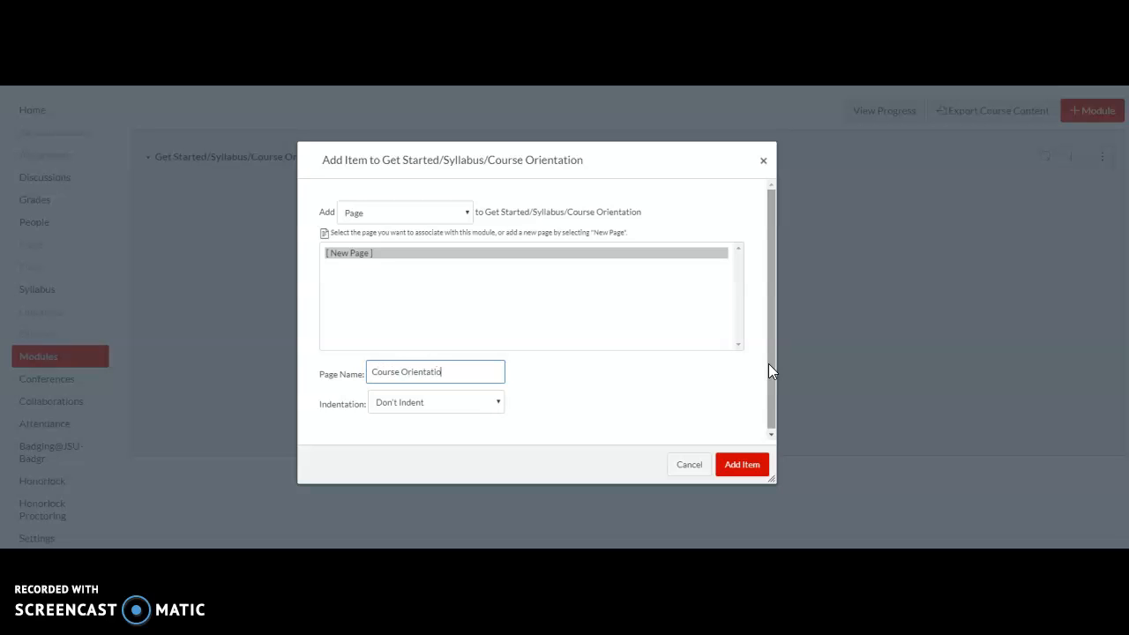
pyautogui.click(974, 365)
pyautogui.click(750, 474)
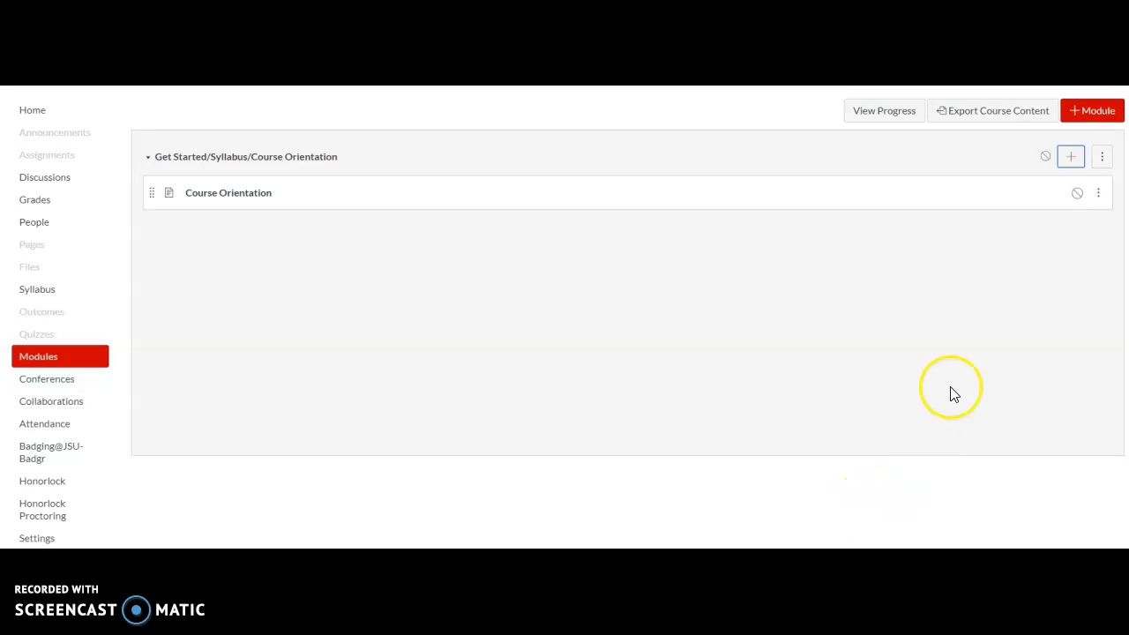
# - Add a new page named "Syllabus" to the module and increase its indent by one level
pyautogui.click(1071, 156)
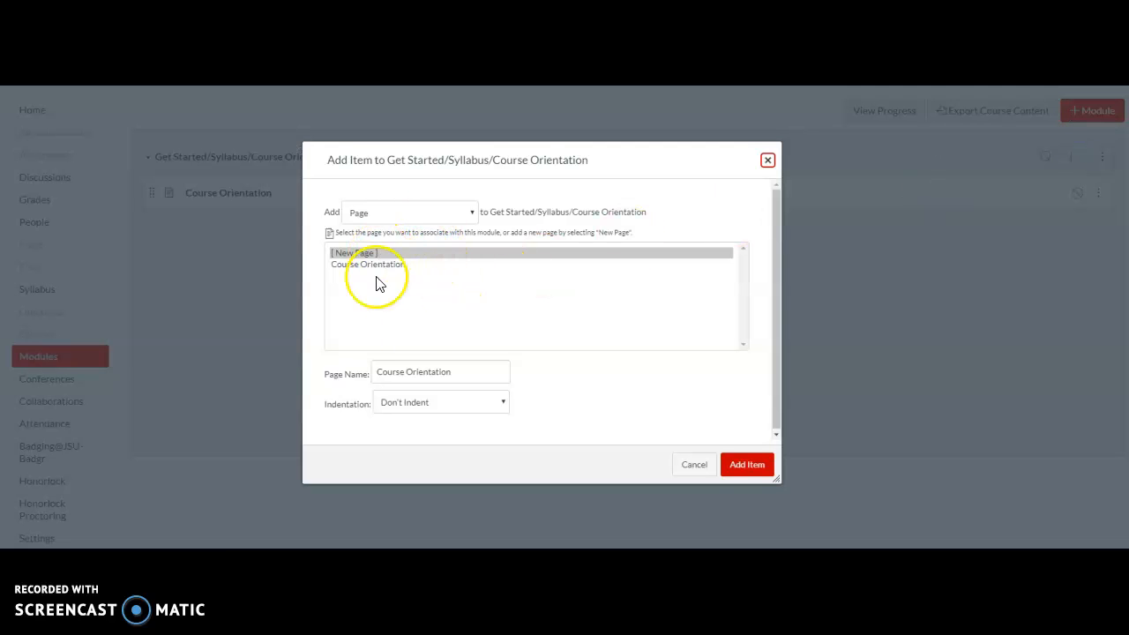
pyautogui.moveTo(471, 367); pyautogui.dragTo(255, 371)
pyautogui.write('Syllabus')
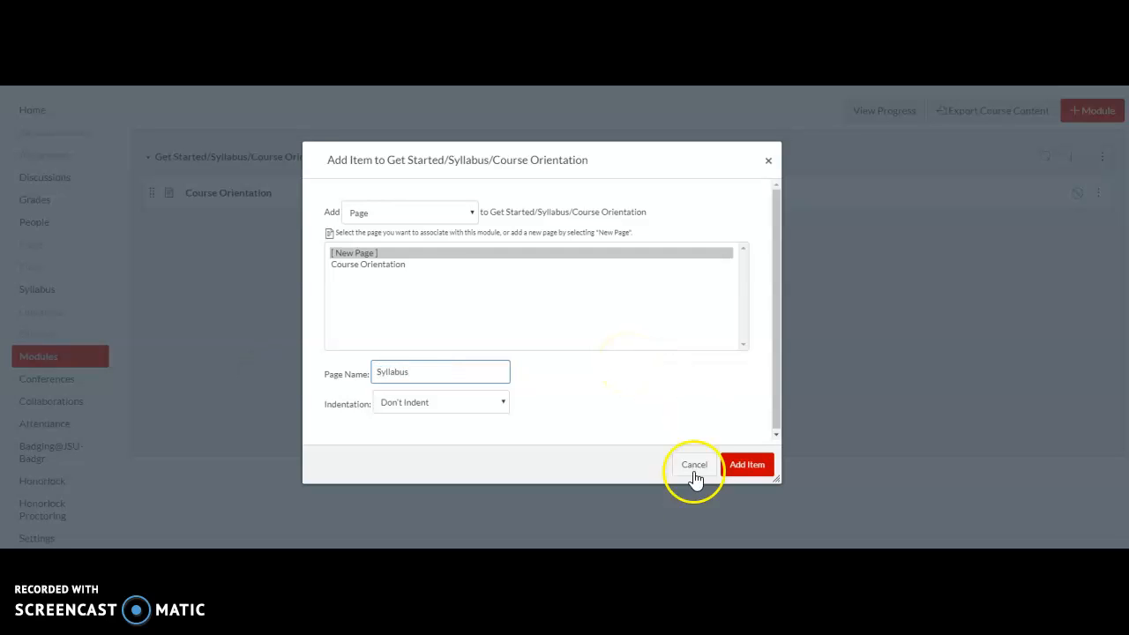
pyautogui.click(748, 472)
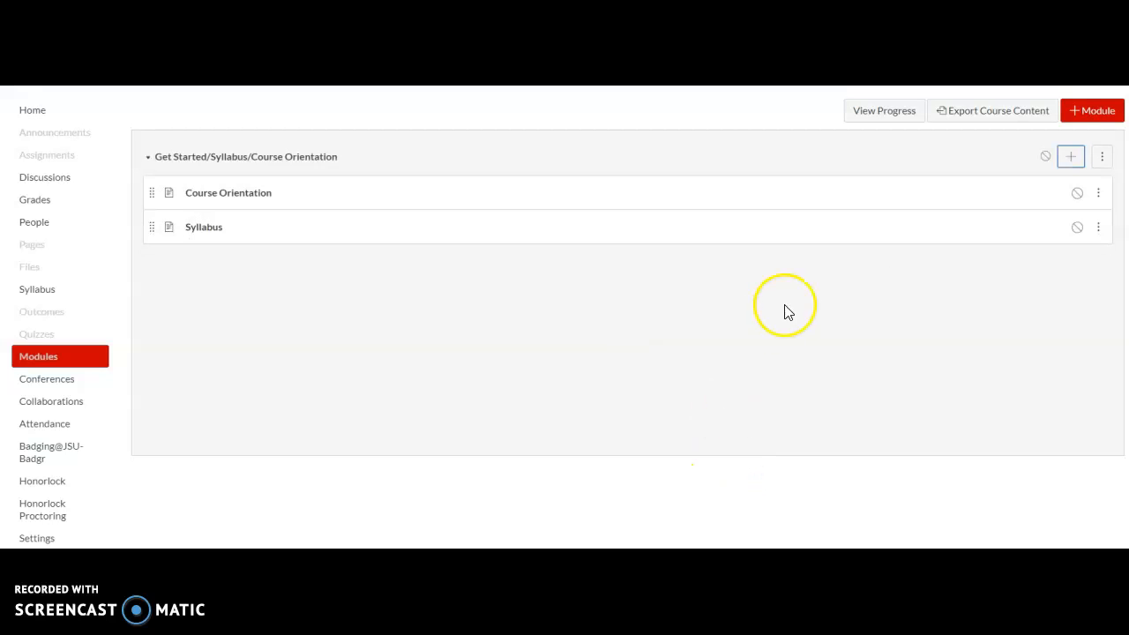
pyautogui.click(1098, 228)
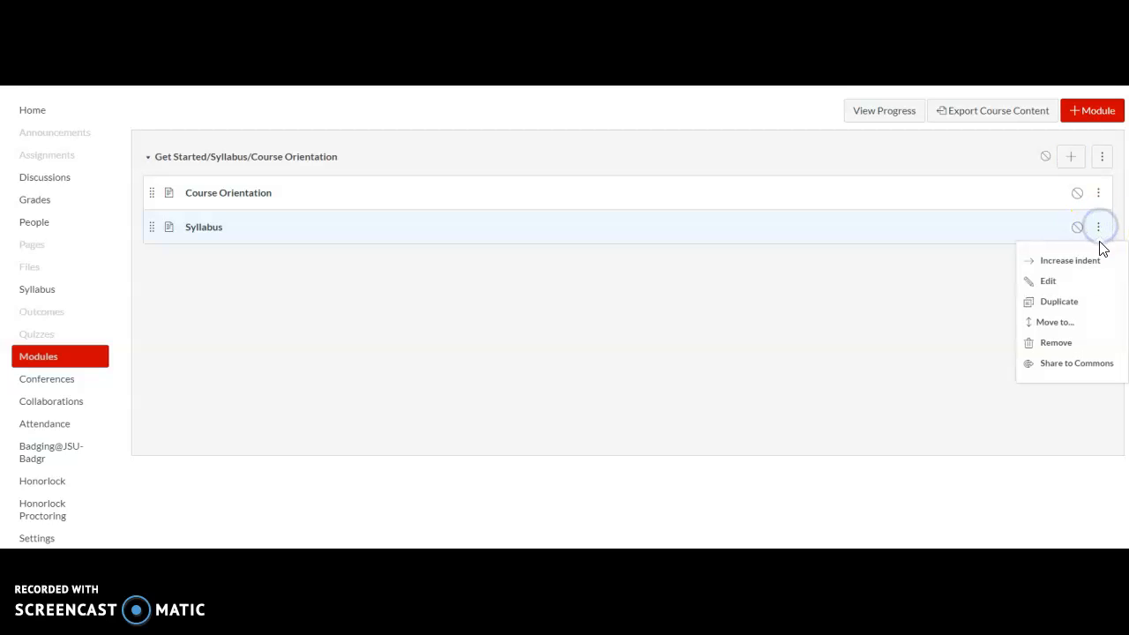
pyautogui.click(1098, 261)
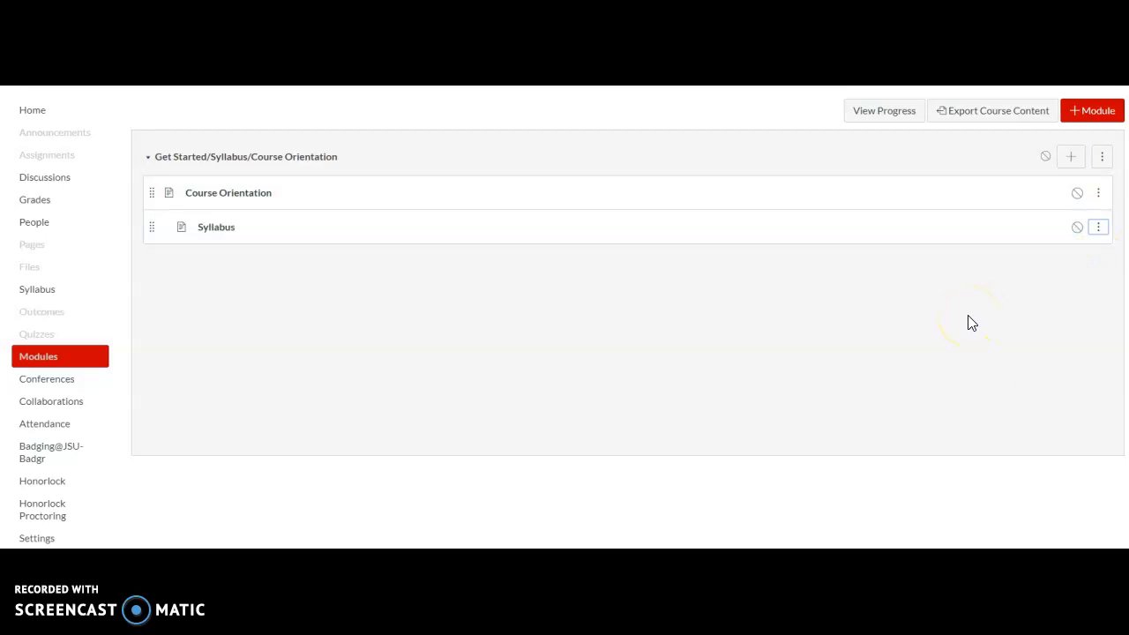
# - Add a new assignment named "First Assignment" to the module, indented 2 levels
pyautogui.click(1071, 157)
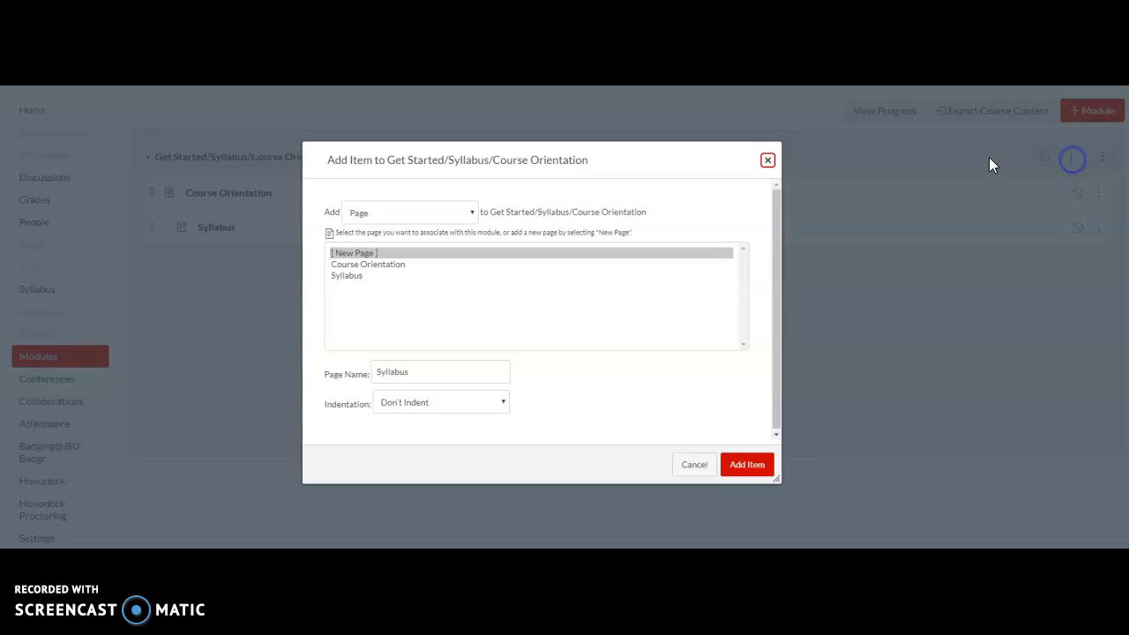
pyautogui.click(468, 213)
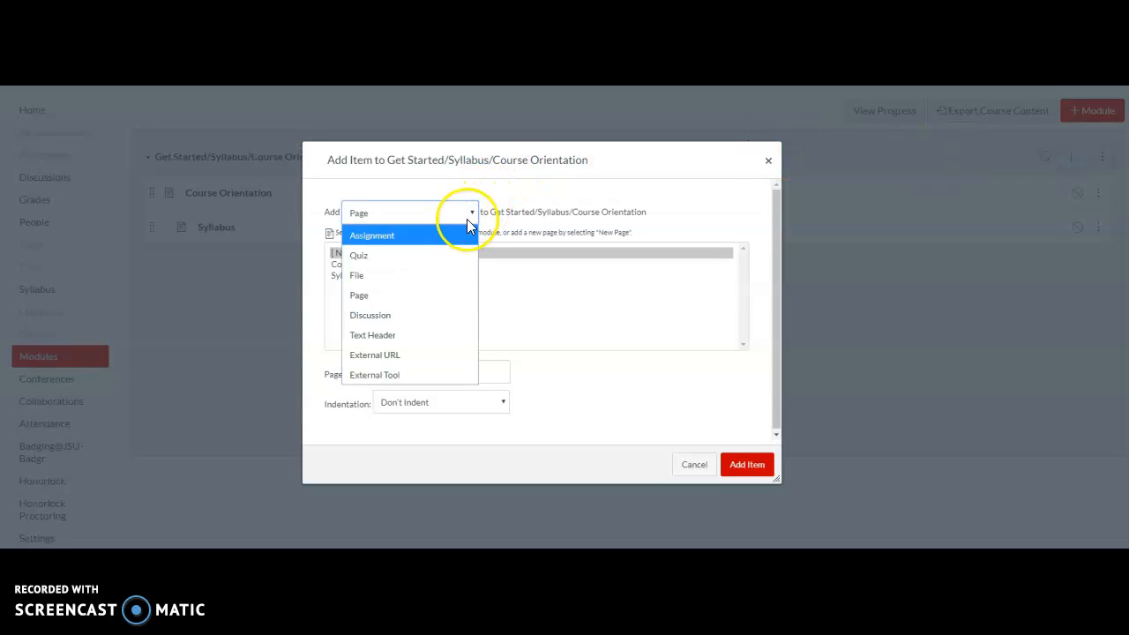
pyautogui.click(394, 244)
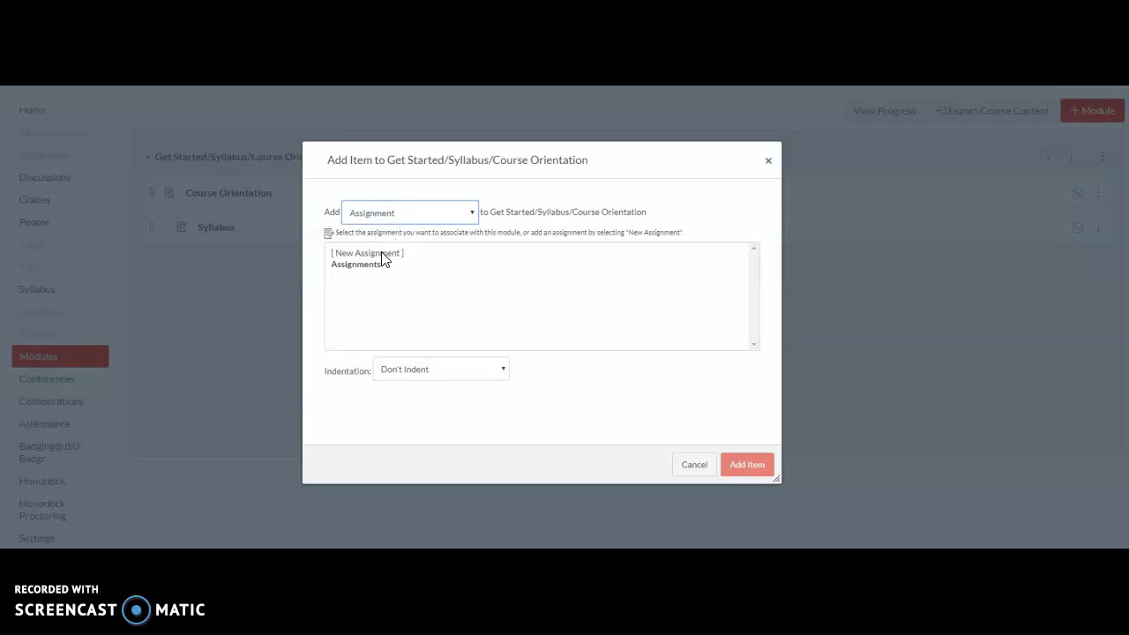
pyautogui.click(385, 255)
pyautogui.click(452, 365)
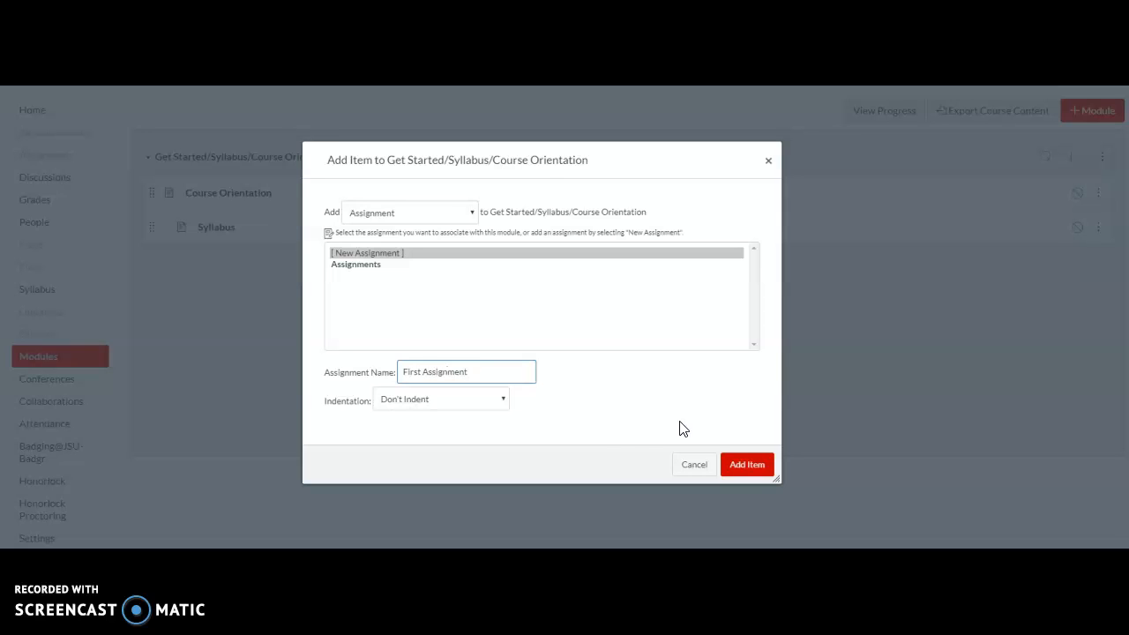
pyautogui.click(496, 404)
pyautogui.click(478, 461)
pyautogui.click(738, 474)
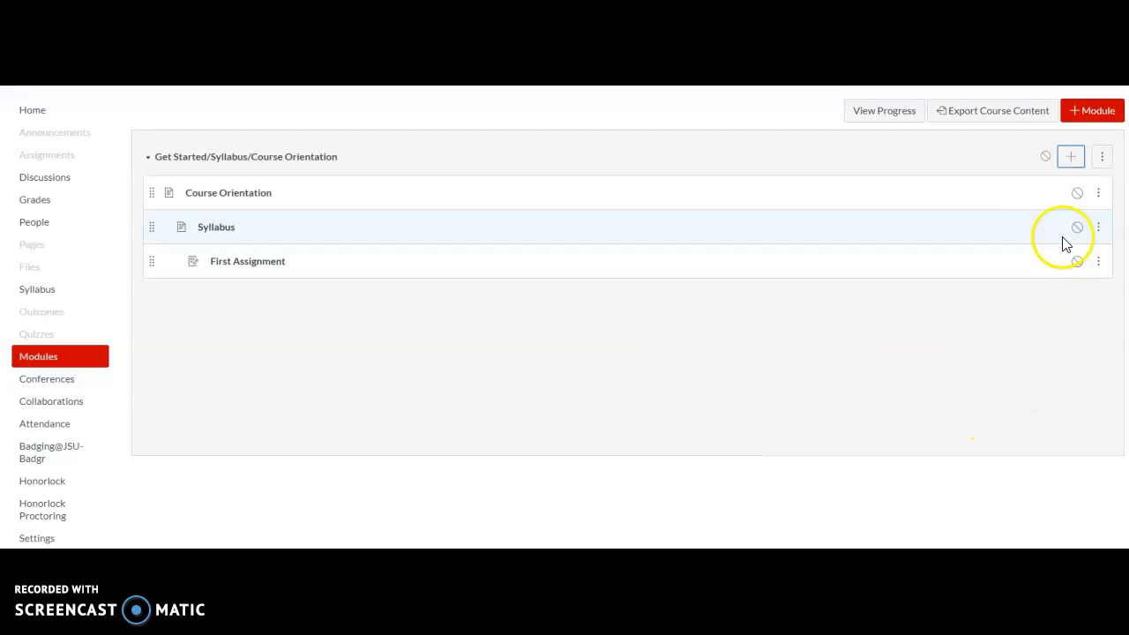
# - Add a new quiz named "Syllabus Quiz" to the module in the Assignments group, indented 2 levels
pyautogui.click(1071, 157)
pyautogui.click(418, 217)
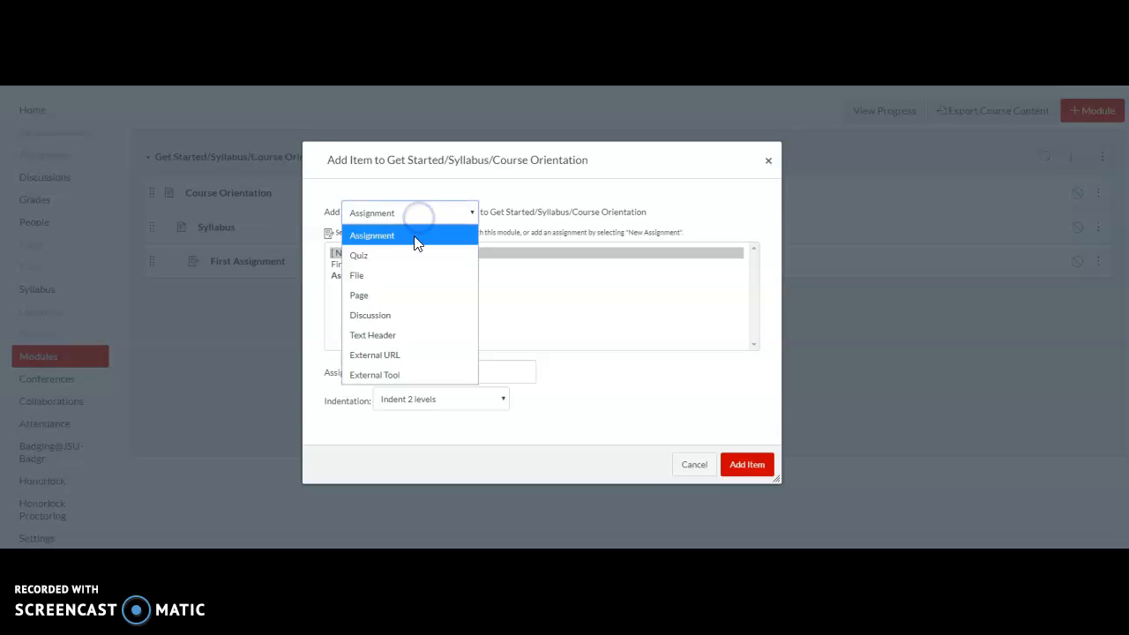
pyautogui.click(411, 253)
pyautogui.click(494, 370)
pyautogui.click(489, 273)
pyautogui.click(364, 251)
pyautogui.click(433, 377)
pyautogui.click(433, 373)
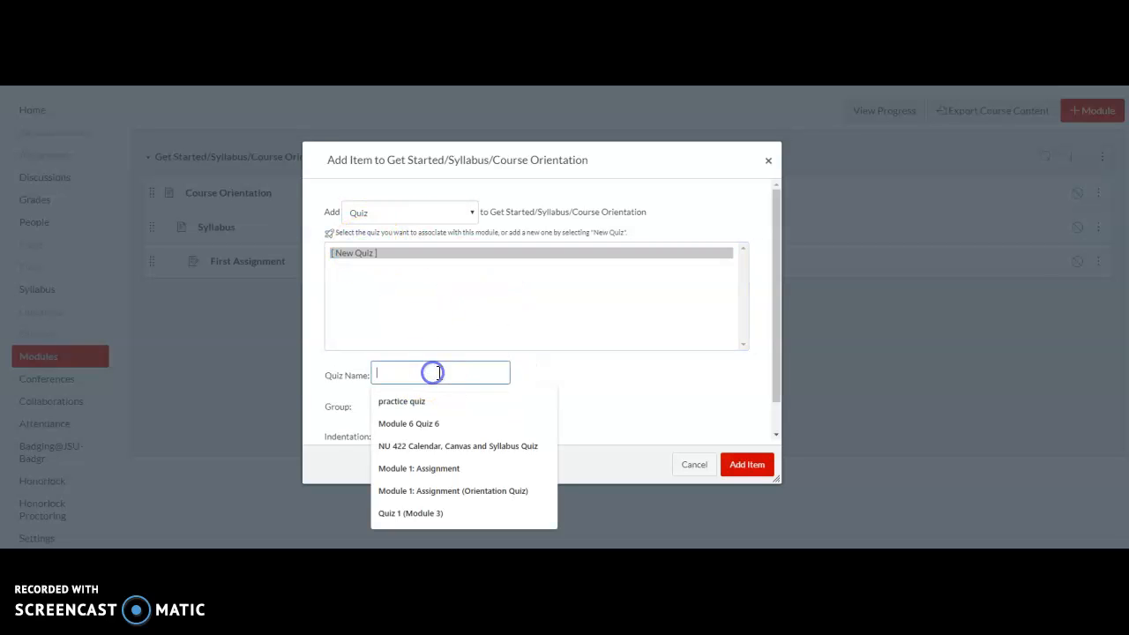
pyautogui.write('Syllabus Quiz')
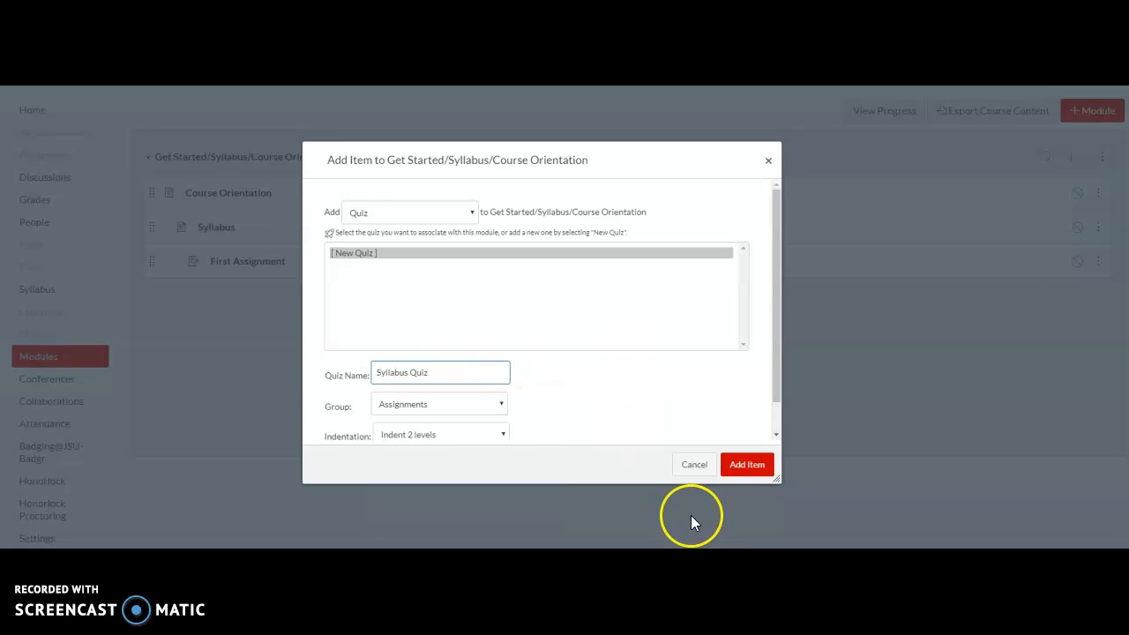
pyautogui.click(751, 466)
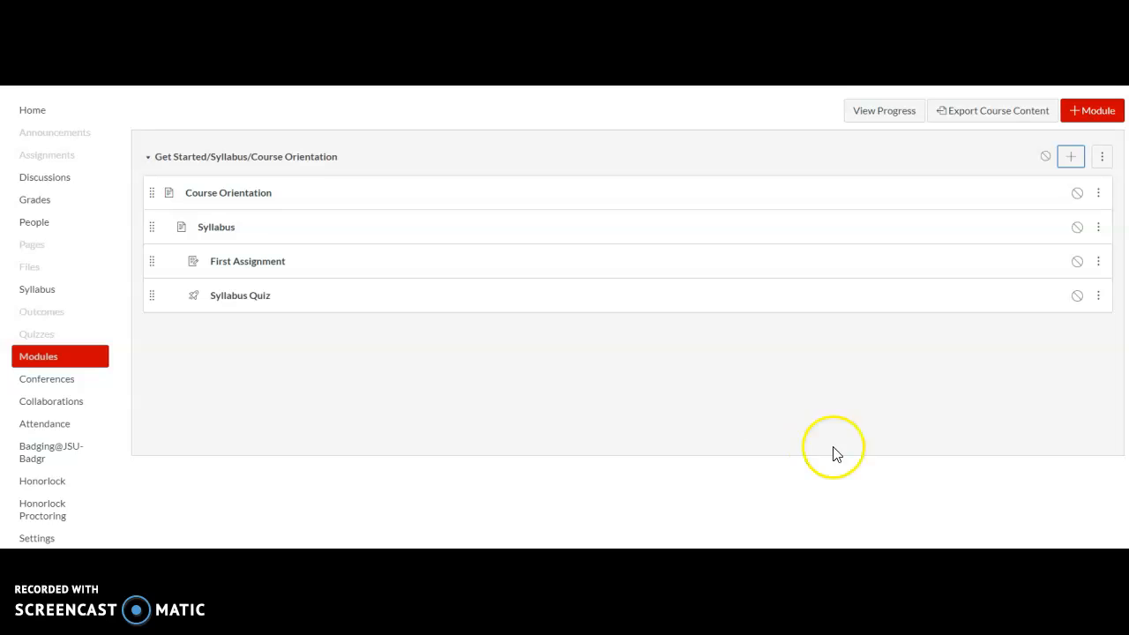
# - Add a new discussion topic named "Discussion 1: Introduce Yourself to the Class" to the module, indented 2 levels
pyautogui.click(1071, 157)
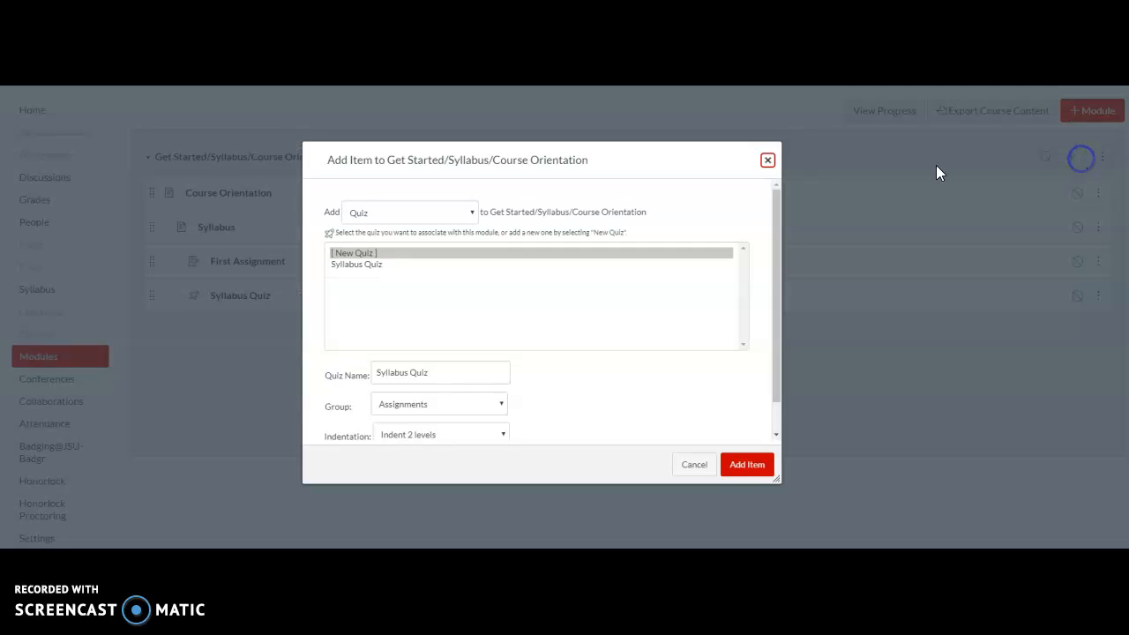
pyautogui.click(440, 216)
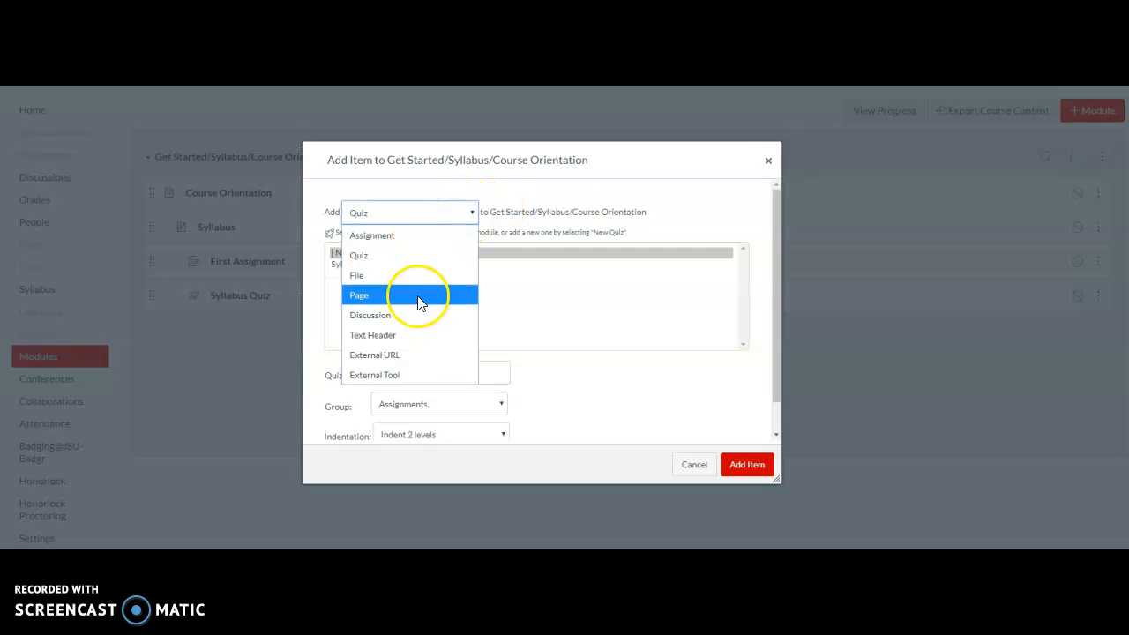
pyautogui.click(418, 318)
pyautogui.click(358, 254)
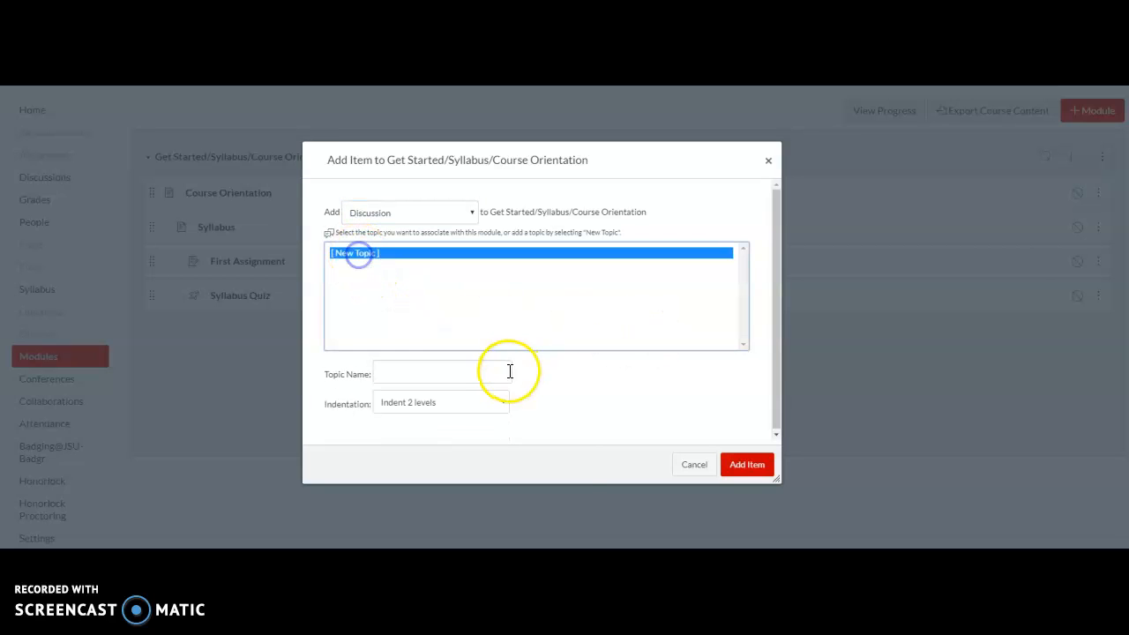
pyautogui.click(483, 372)
pyautogui.write('D')
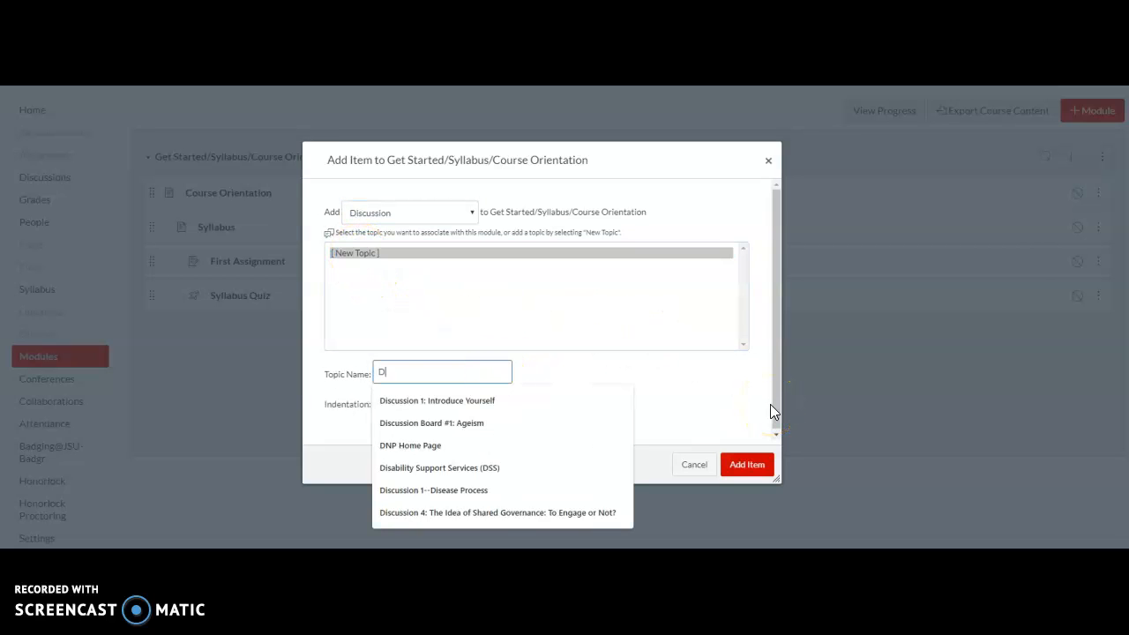
pyautogui.write('iscussion 1')
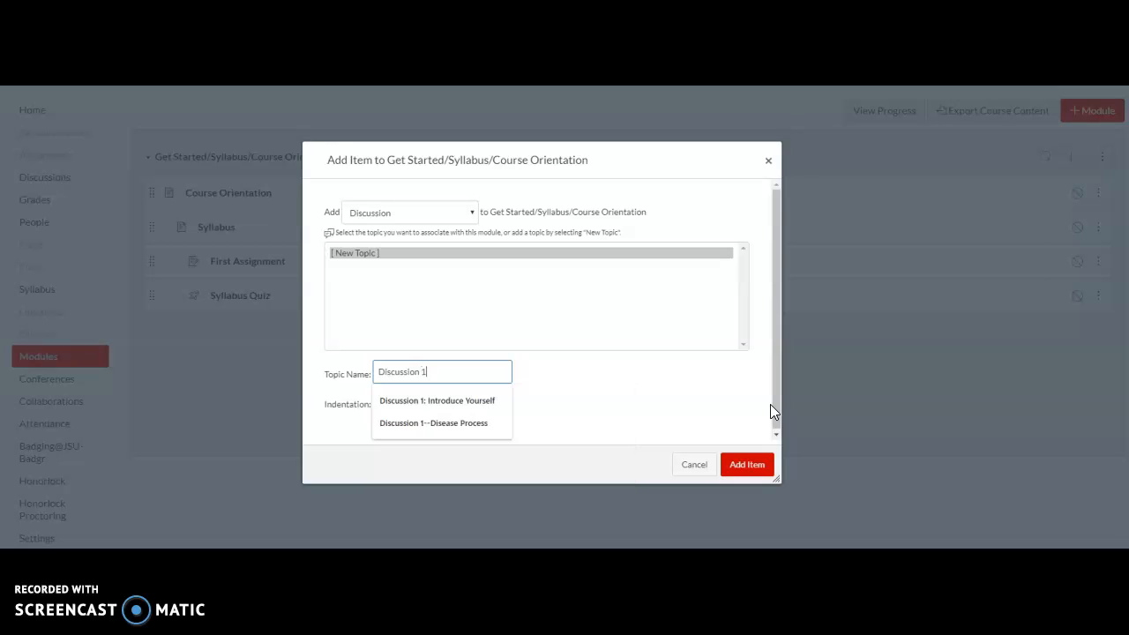
pyautogui.write(': Introduct')
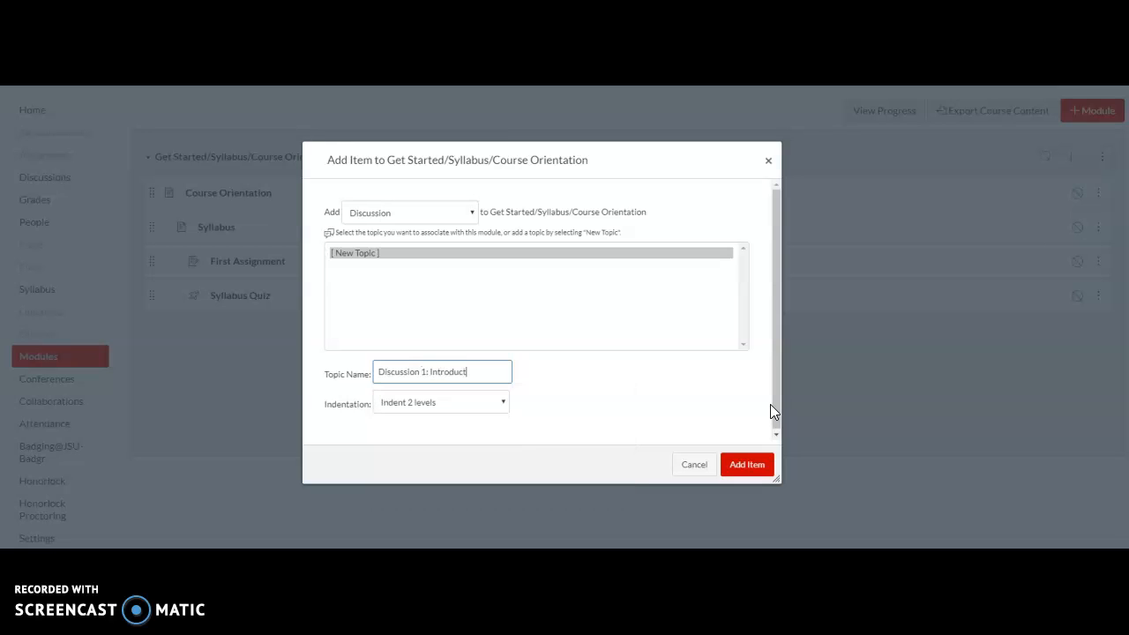
pyautogui.write('e Yourself to the Class')
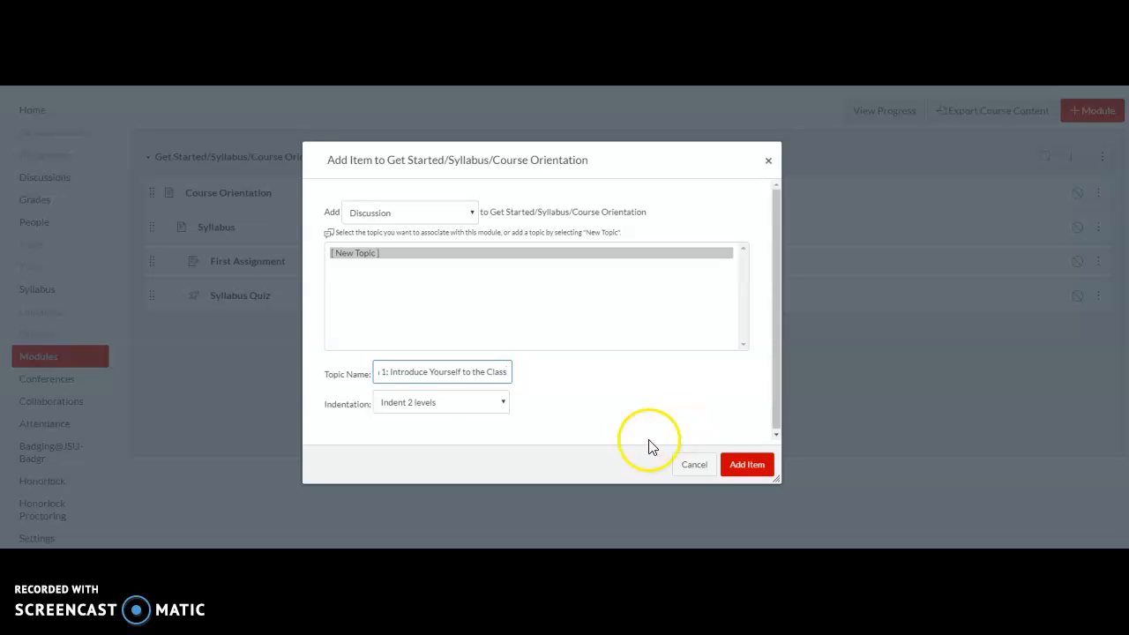
pyautogui.click(747, 466)
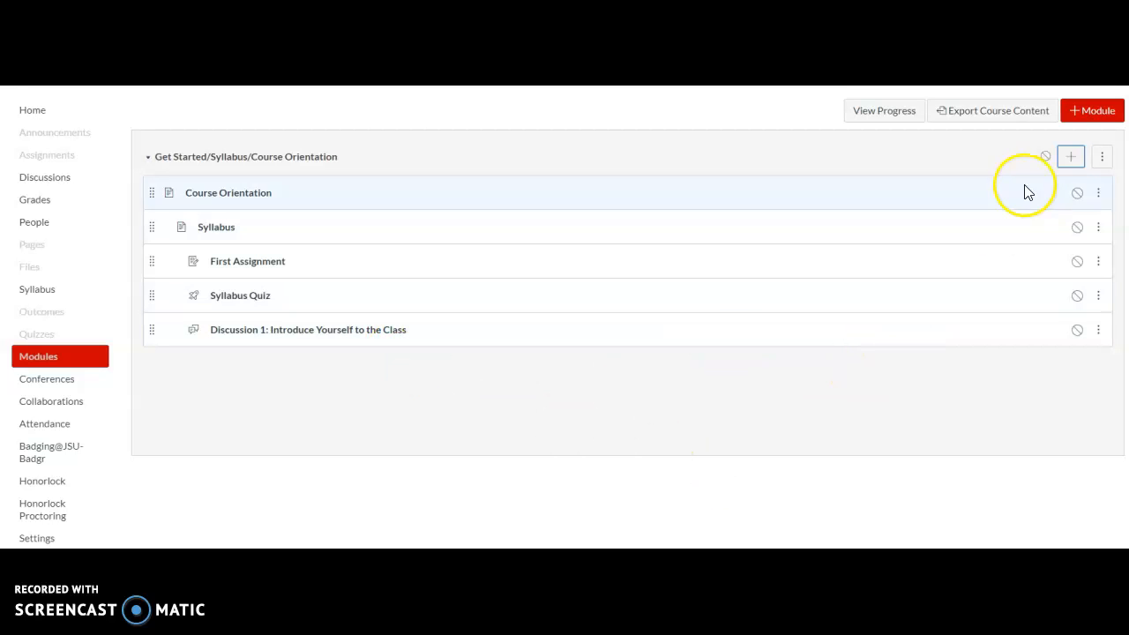
# - Add a text header reading "Assignments" to the module without indentation
pyautogui.click(1078, 161)
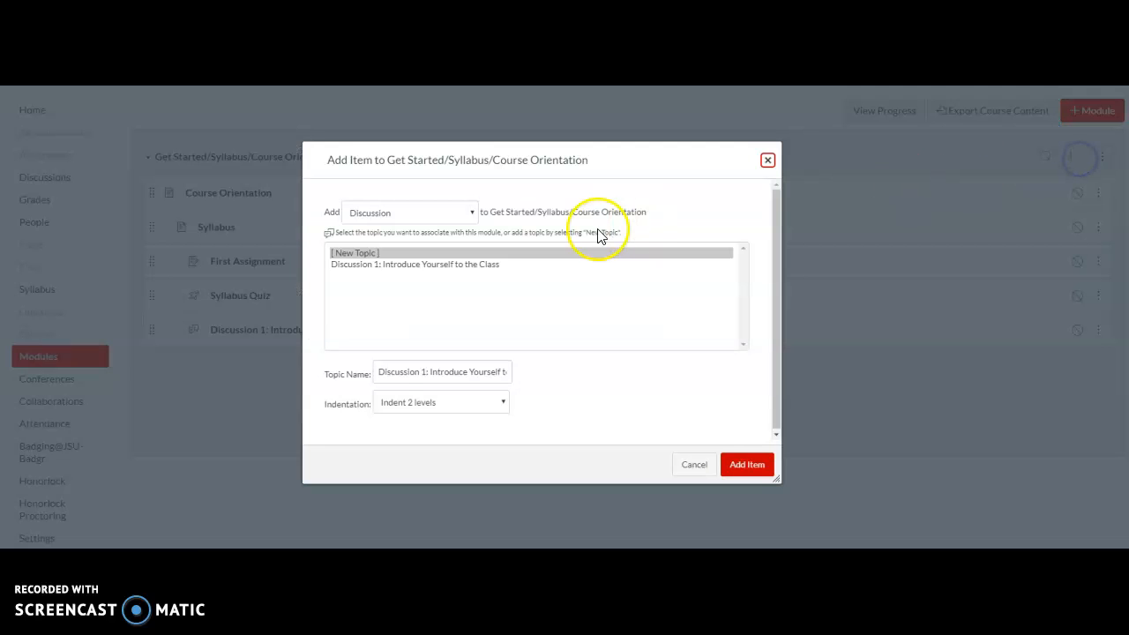
pyautogui.click(468, 213)
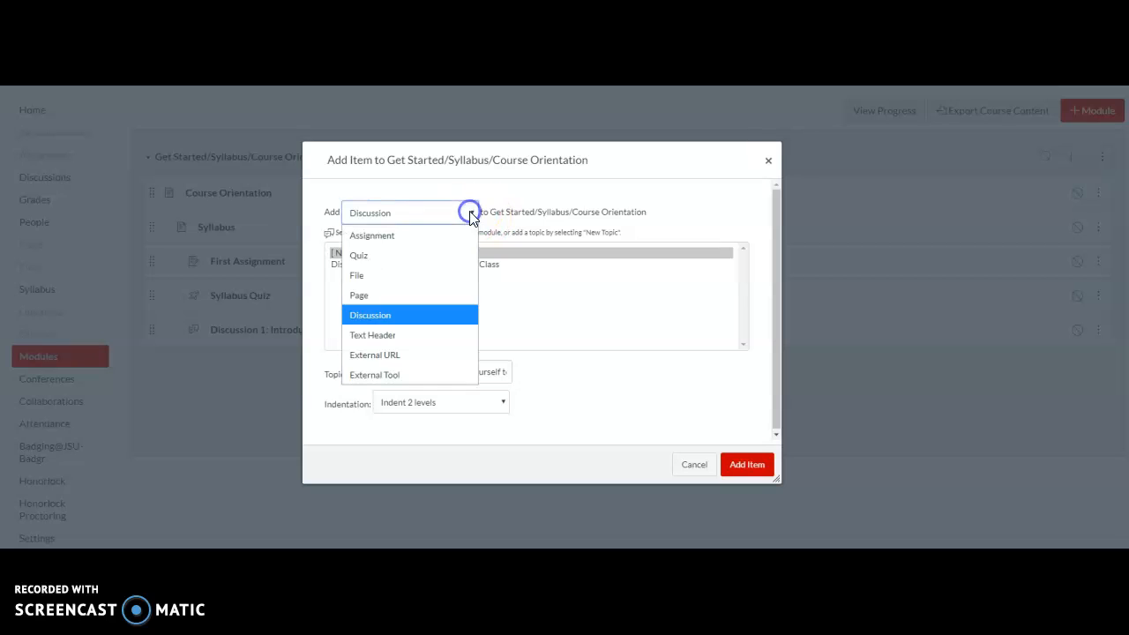
pyautogui.click(407, 334)
pyautogui.click(422, 250)
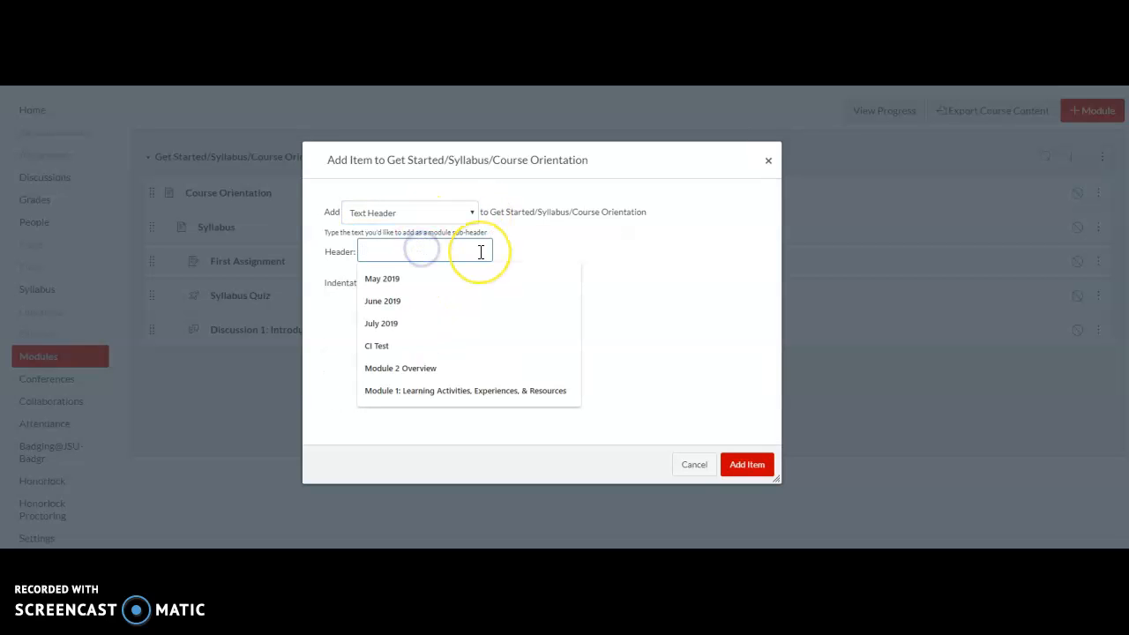
pyautogui.write('Assignments')
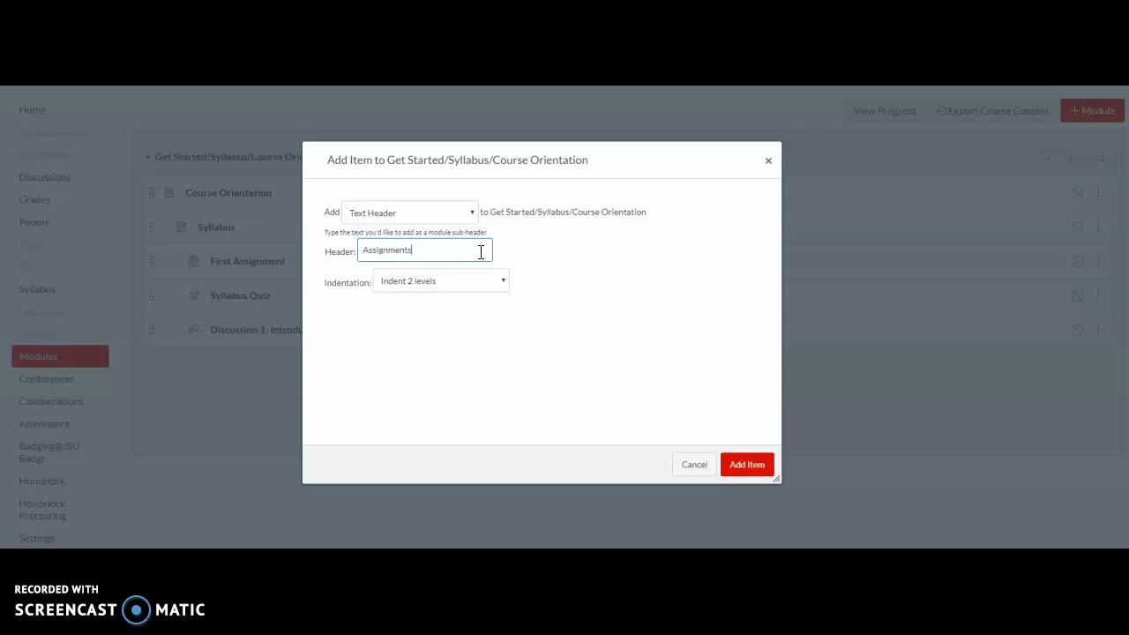
pyautogui.click(498, 281)
pyautogui.click(478, 302)
pyautogui.click(747, 465)
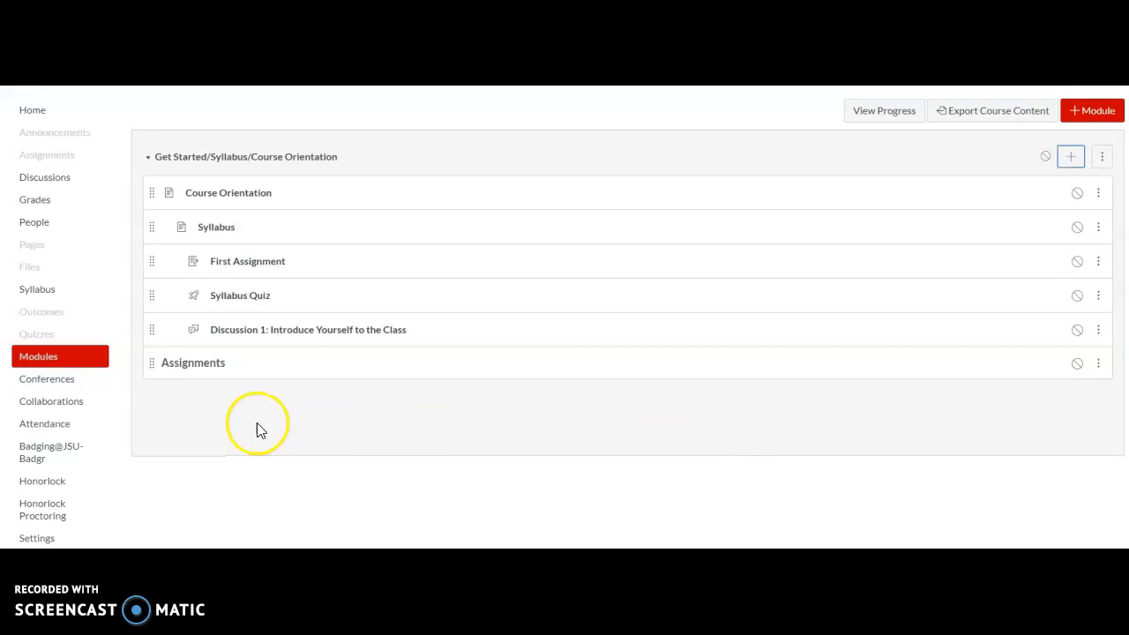
# - Move the Assignments text header above First Assignment and open the module's settings for editing
pyautogui.moveTo(151, 363); pyautogui.dragTo(139, 260)
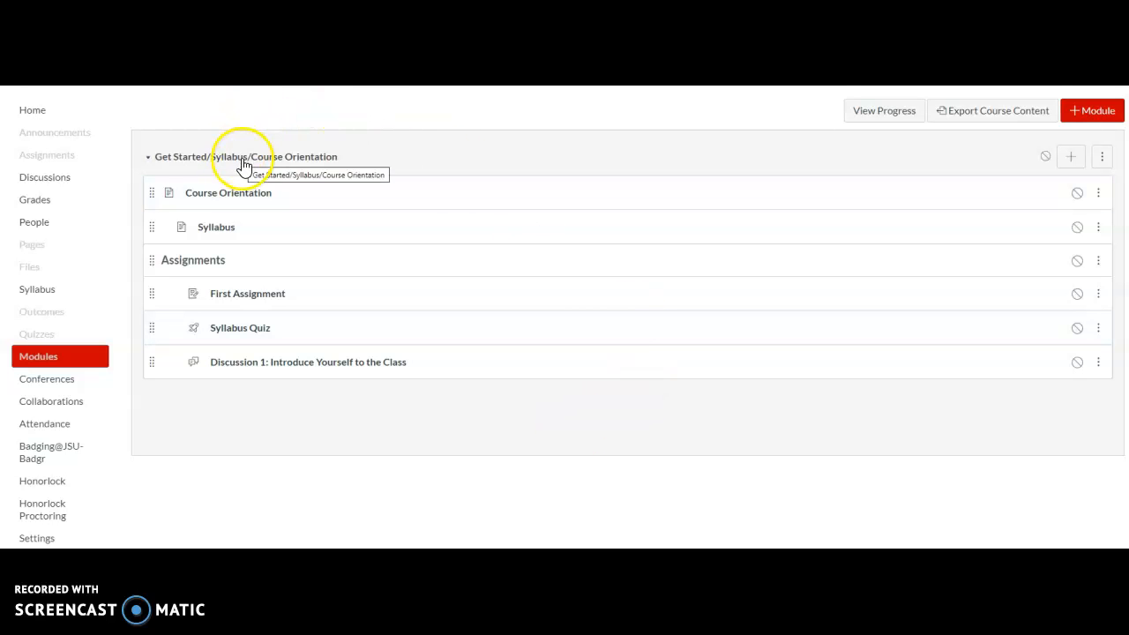
pyautogui.click(1103, 158)
pyautogui.click(1061, 195)
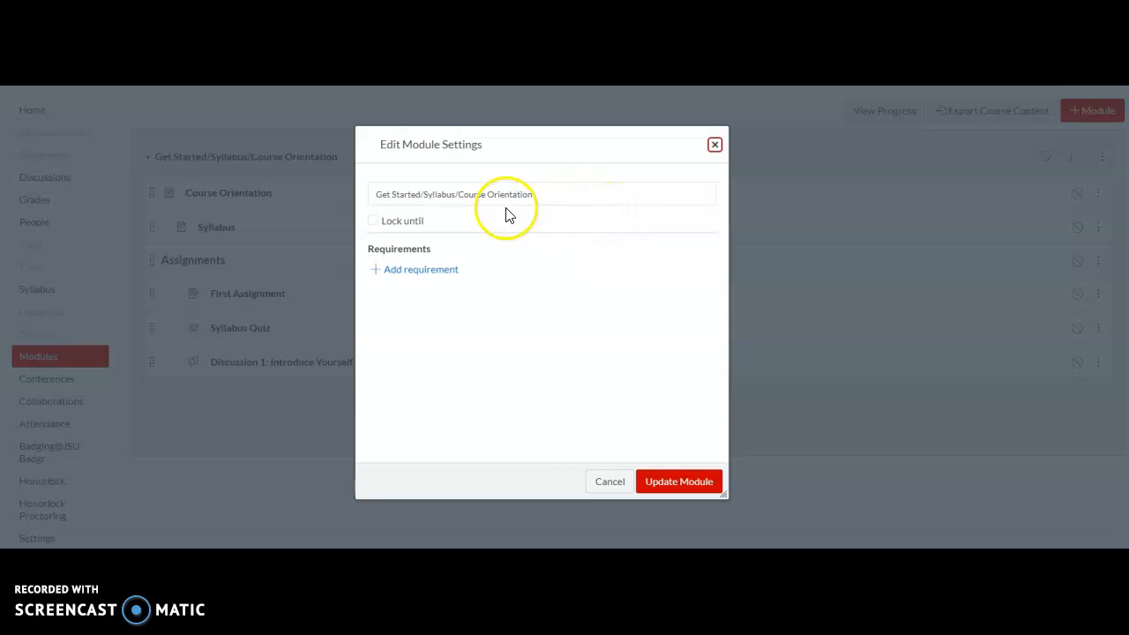
pyautogui.click(374, 221)
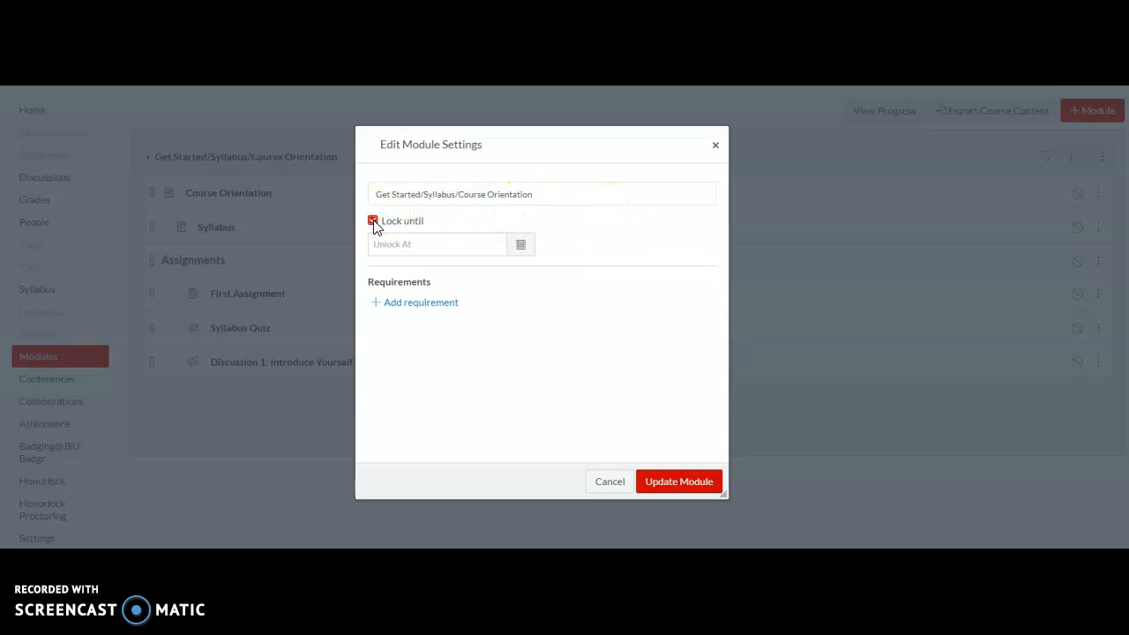
pyautogui.click(522, 246)
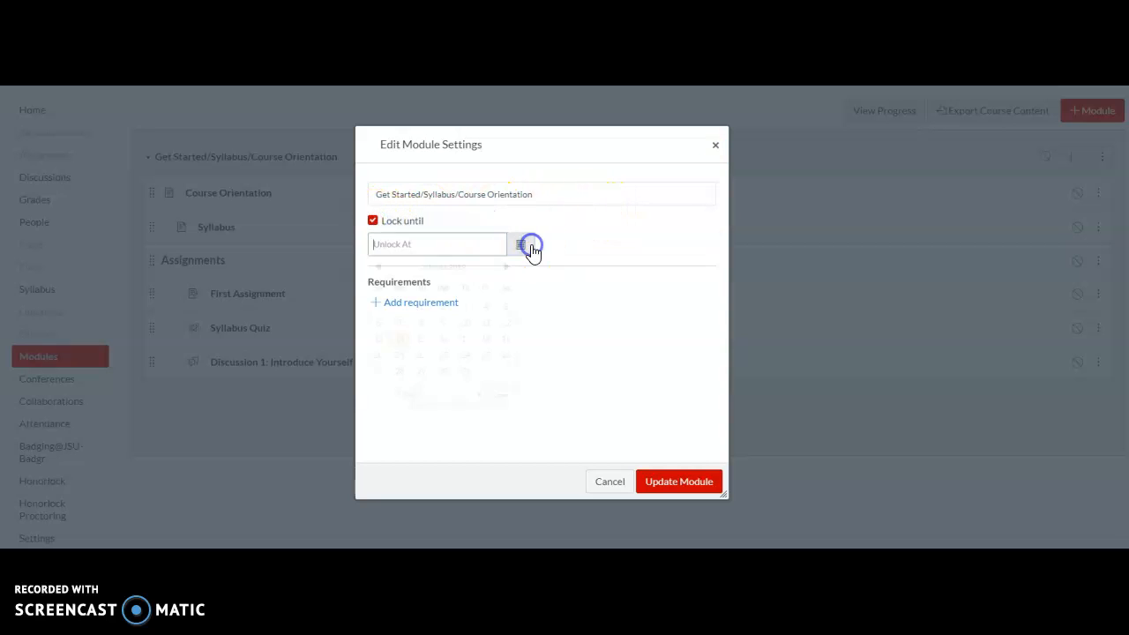
pyautogui.click(612, 238)
pyautogui.click(373, 221)
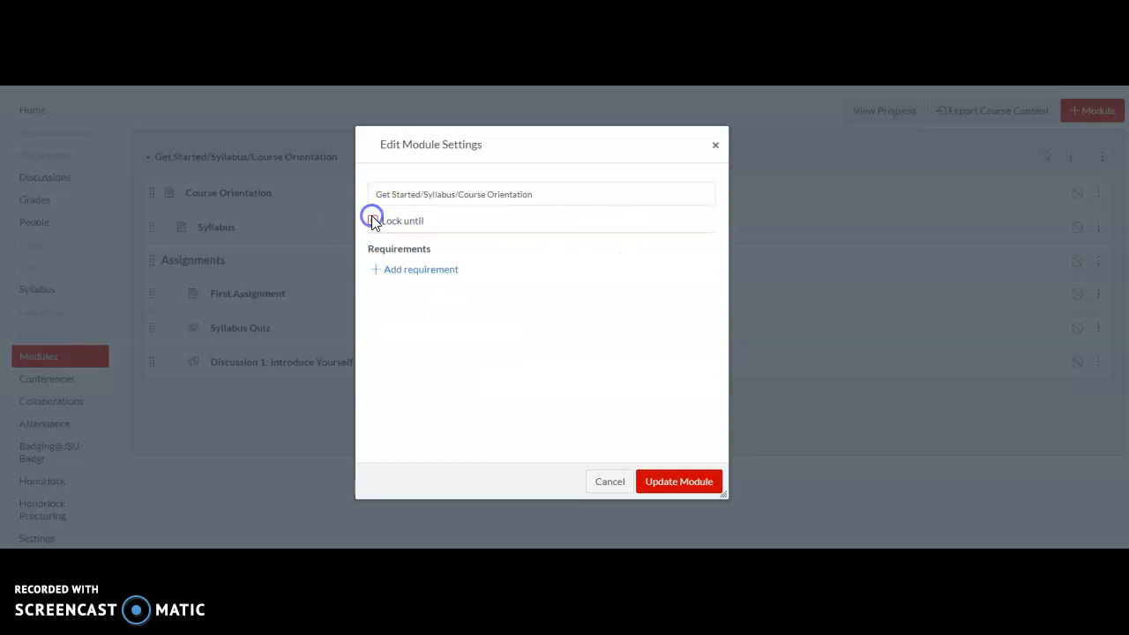
# - Add a completion requirement for Course Orientation and make students move through the requirements in sequential order
pyautogui.click(430, 276)
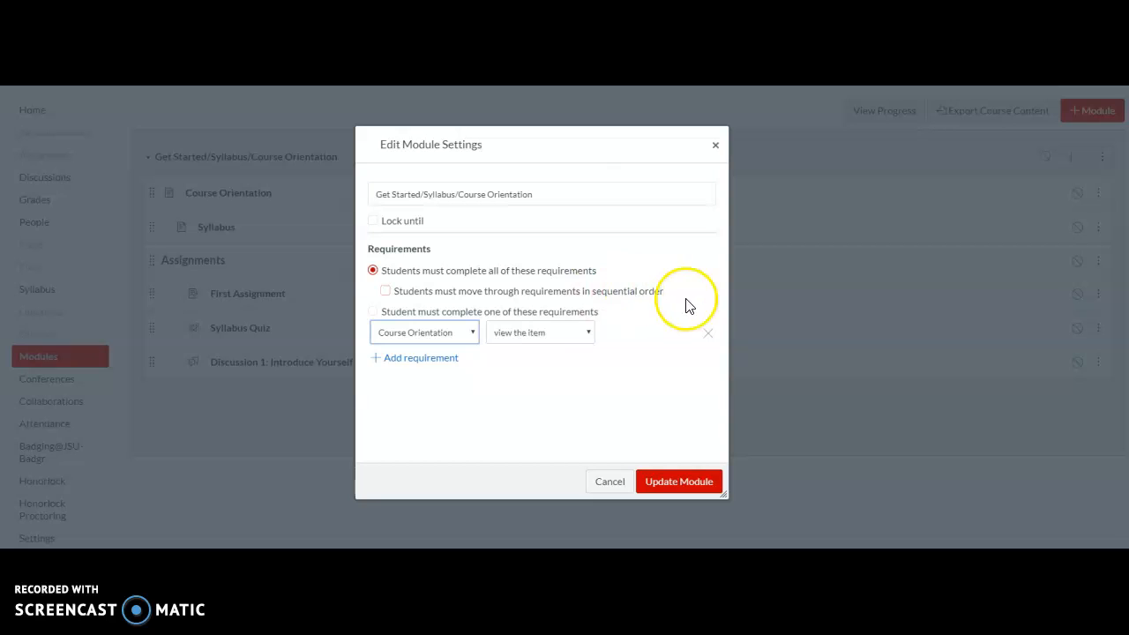
pyautogui.click(385, 292)
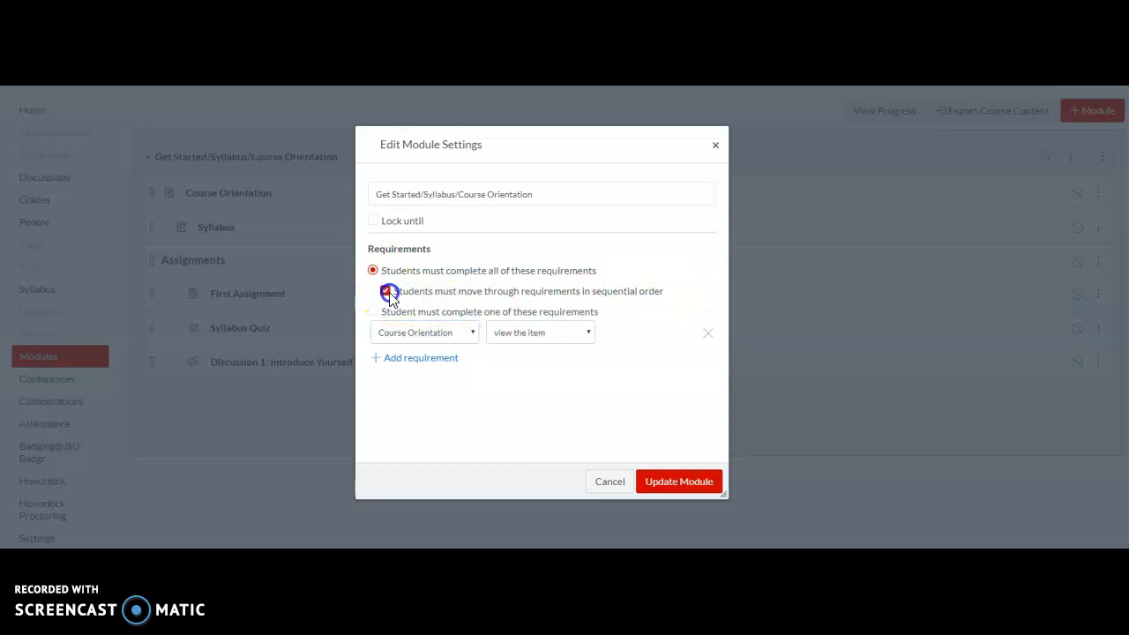
pyautogui.click(470, 337)
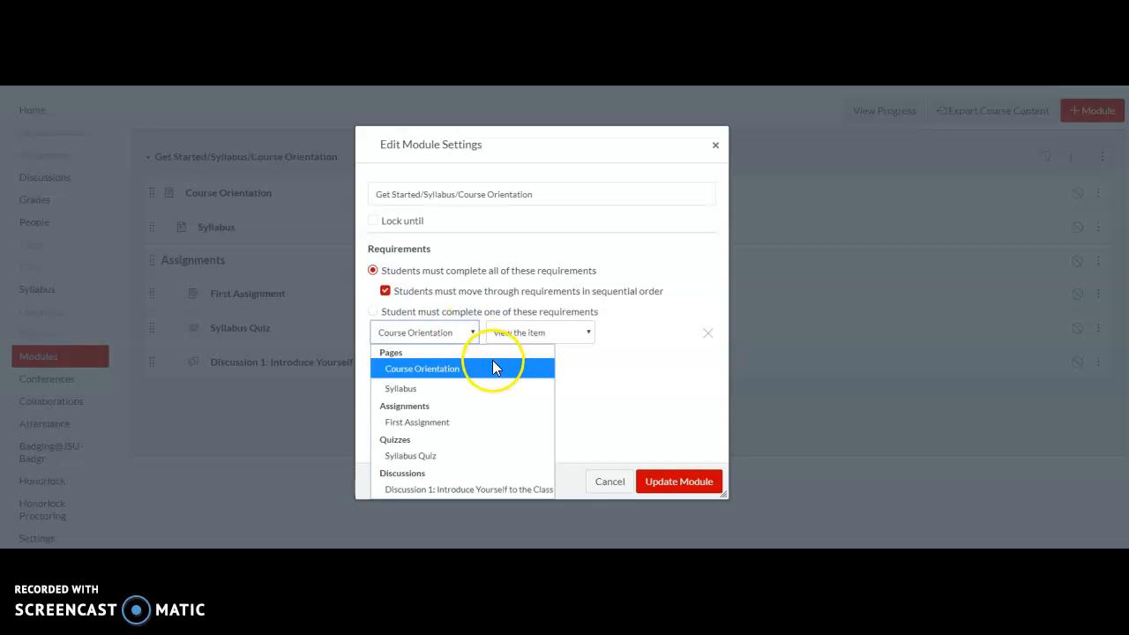
pyautogui.click(491, 369)
# - Add a requirement for the Syllabus page and set both it and Course Orientation to "mark as done"
pyautogui.click(437, 363)
pyautogui.click(469, 363)
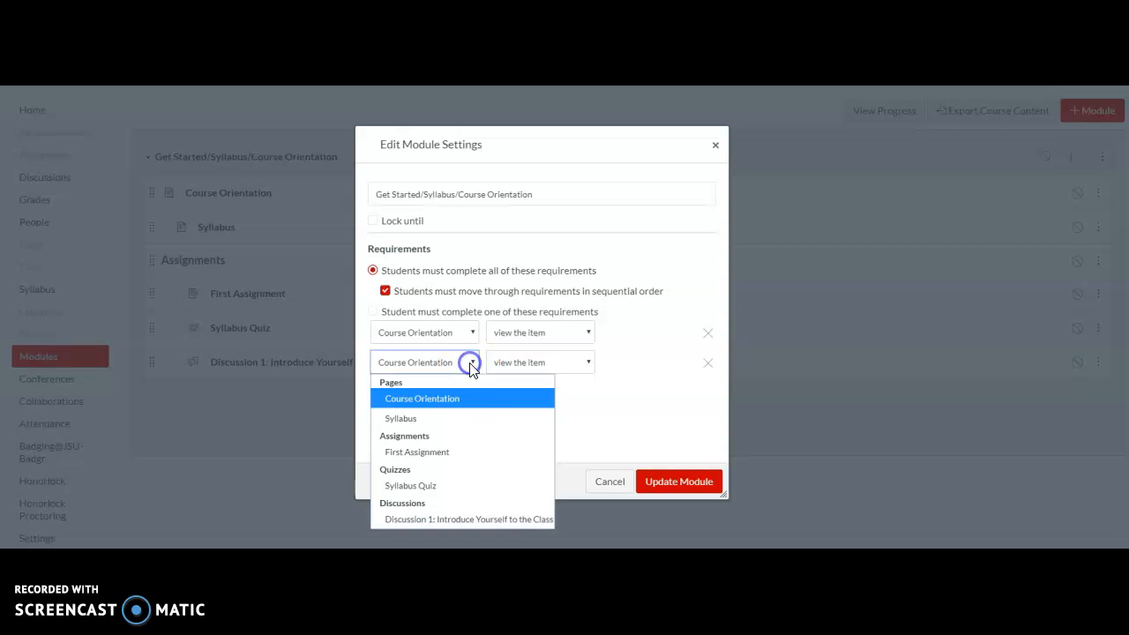
pyautogui.click(464, 415)
pyautogui.click(587, 364)
pyautogui.click(588, 404)
pyautogui.click(566, 336)
pyautogui.click(571, 373)
# - Add a requirement for First Assignment with the condition "submit the assignment"
pyautogui.click(432, 390)
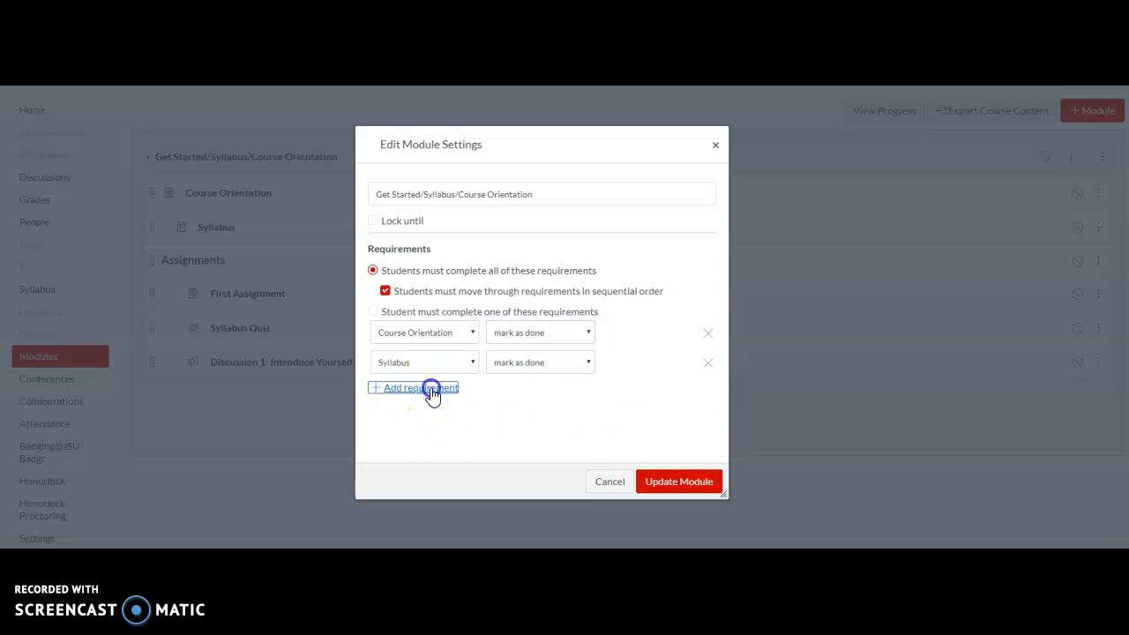
pyautogui.click(474, 394)
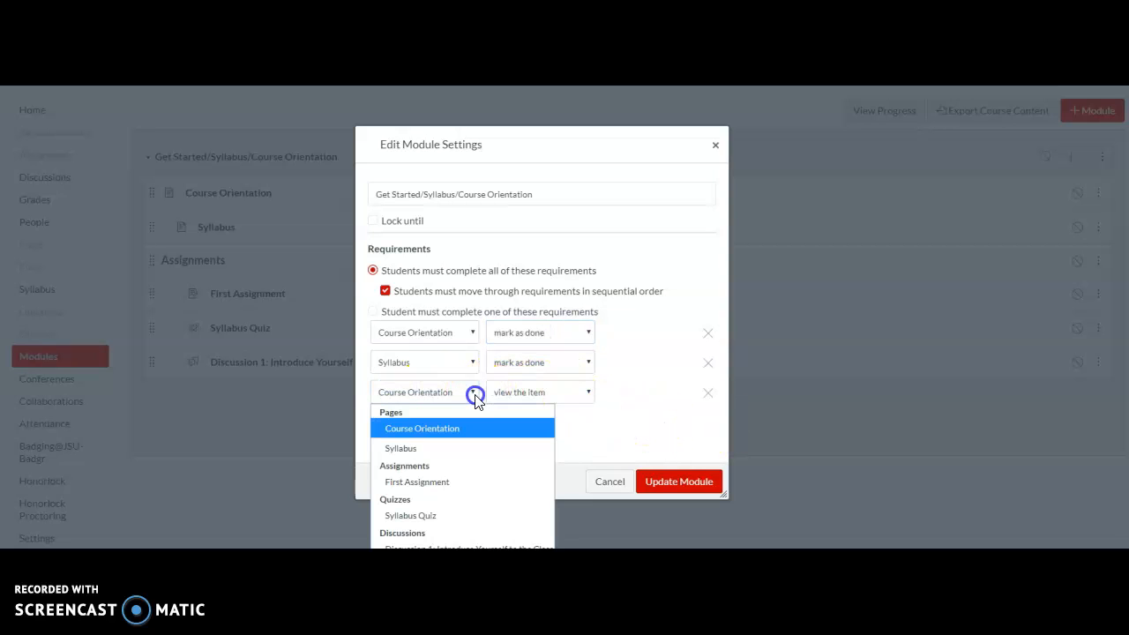
pyautogui.click(504, 481)
pyautogui.click(586, 391)
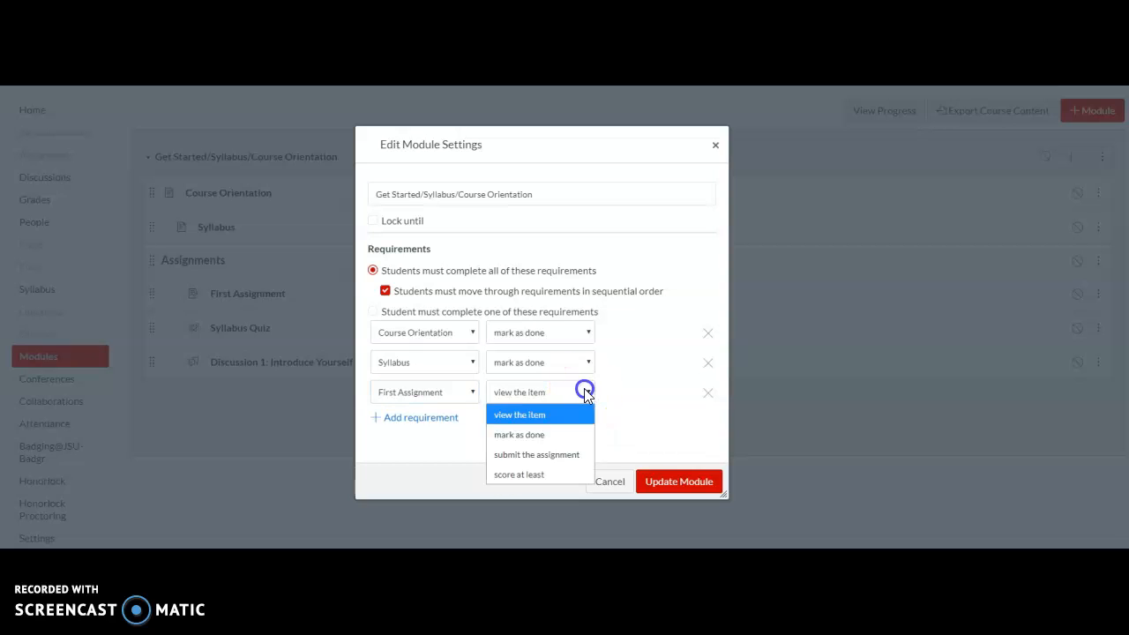
pyautogui.click(582, 455)
# - Add two more requirements and set the first of them to Syllabus Quiz with "score at least" 10
pyautogui.click(431, 416)
pyautogui.click(448, 427)
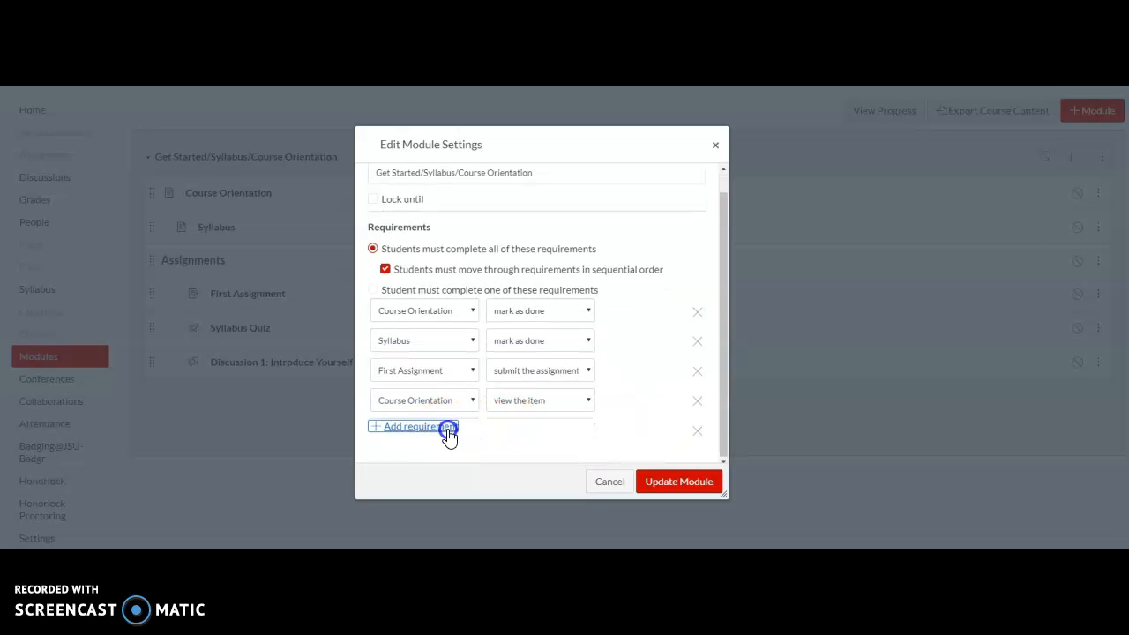
pyautogui.click(469, 400)
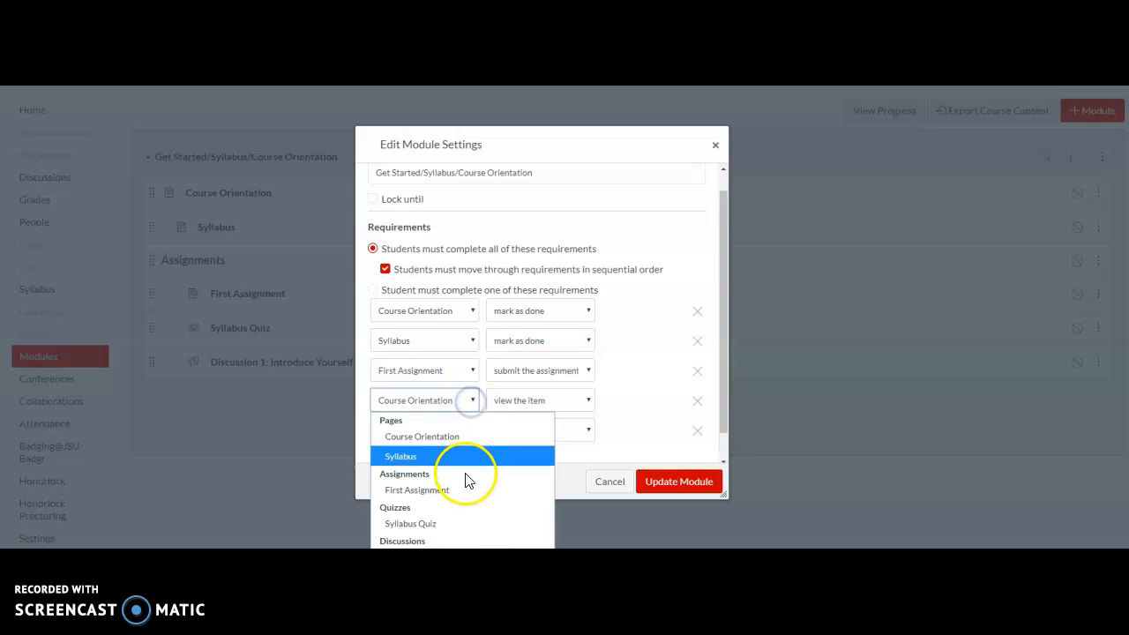
pyautogui.click(472, 520)
pyautogui.click(586, 400)
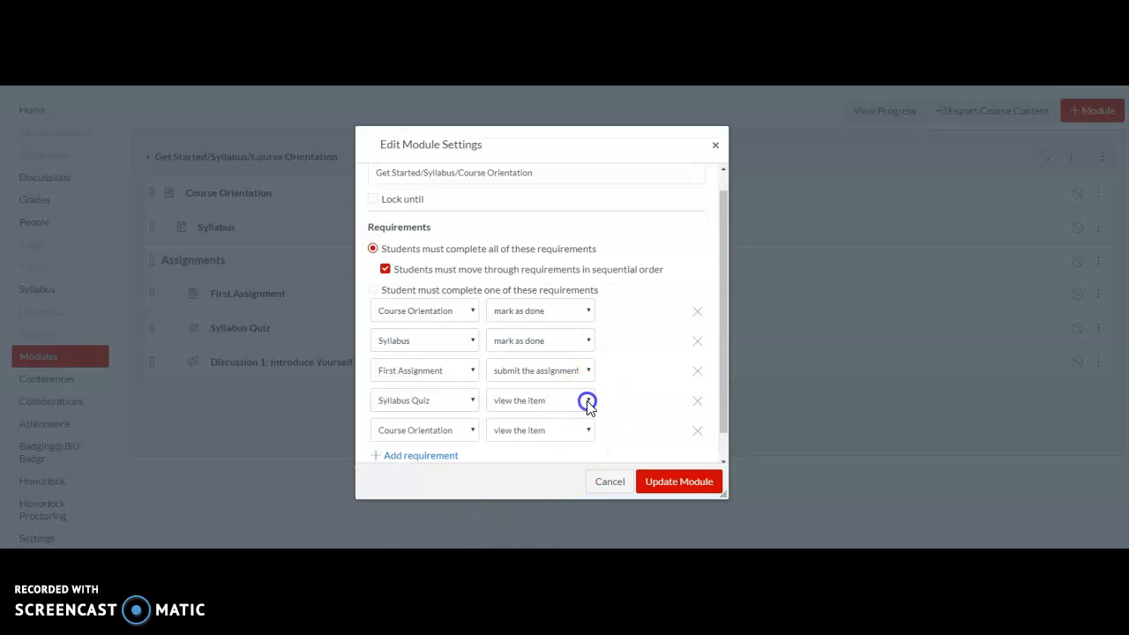
pyautogui.click(566, 460)
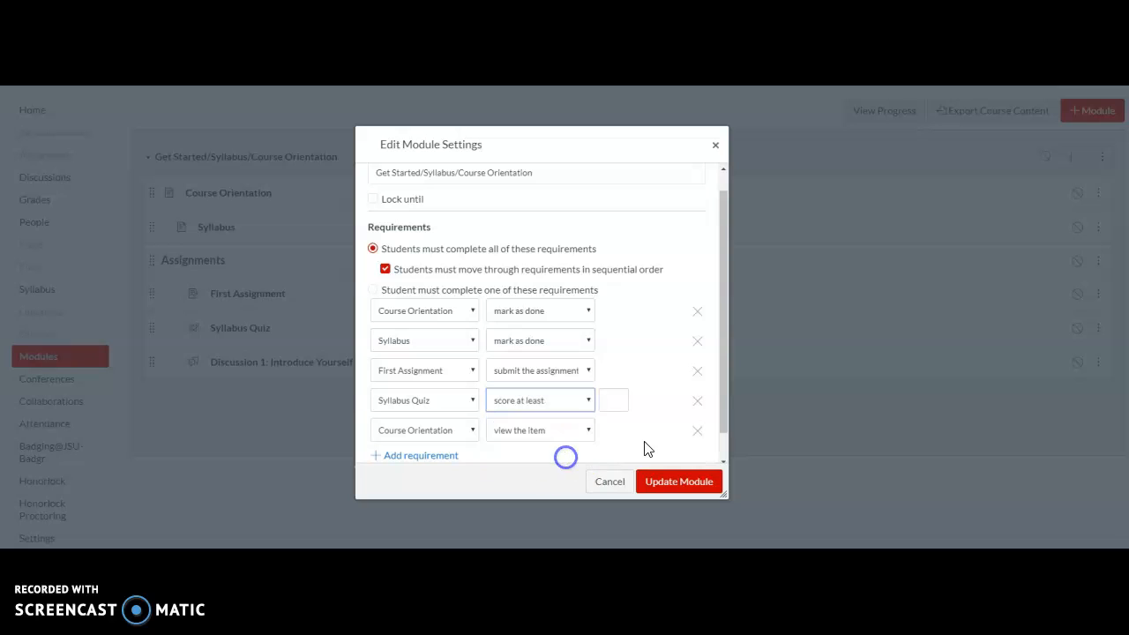
pyautogui.click(618, 400)
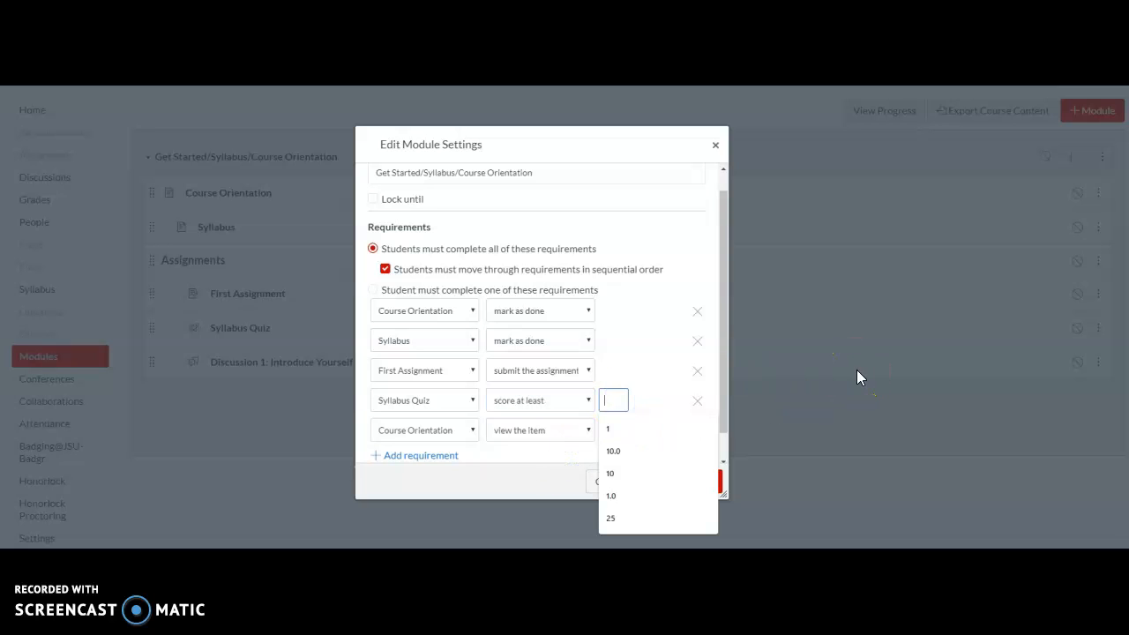
pyautogui.write('10')
pyautogui.click(625, 448)
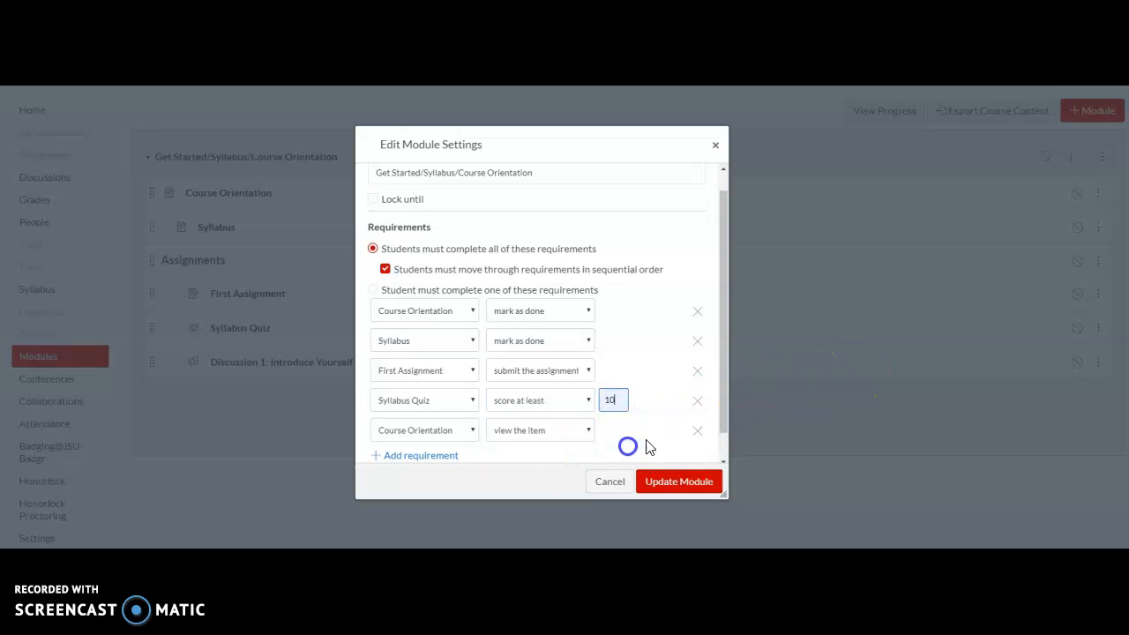
# - Set the last requirement to Discussion 1: Introduce Yourself to the Class with "contribute to the page", and save the module settings
pyautogui.click(449, 432)
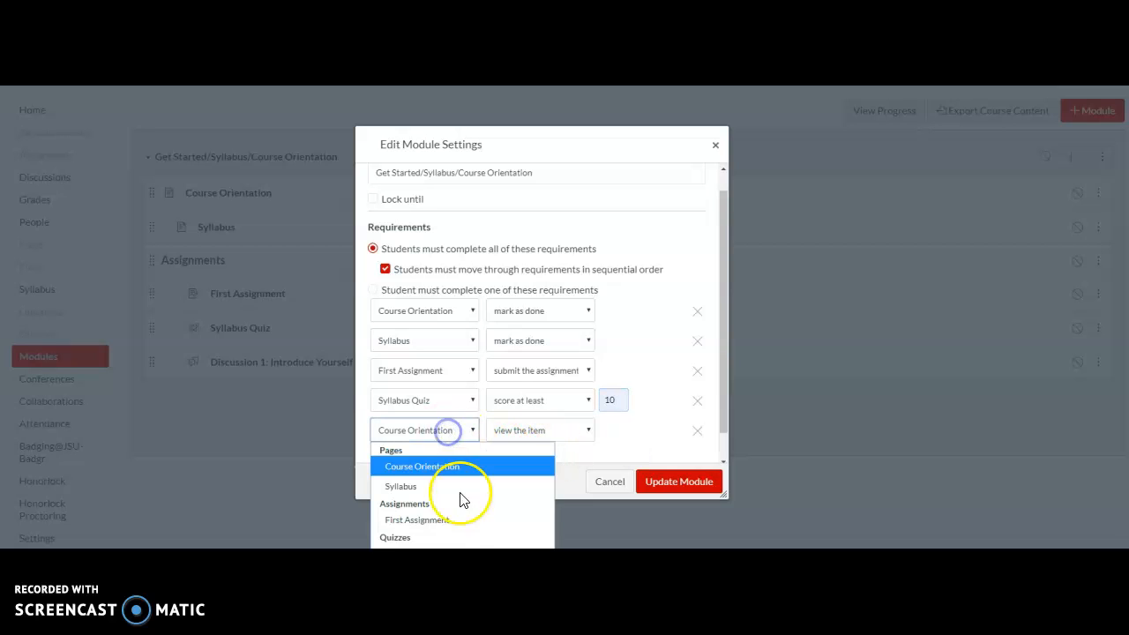
pyautogui.click(465, 588)
pyautogui.click(588, 431)
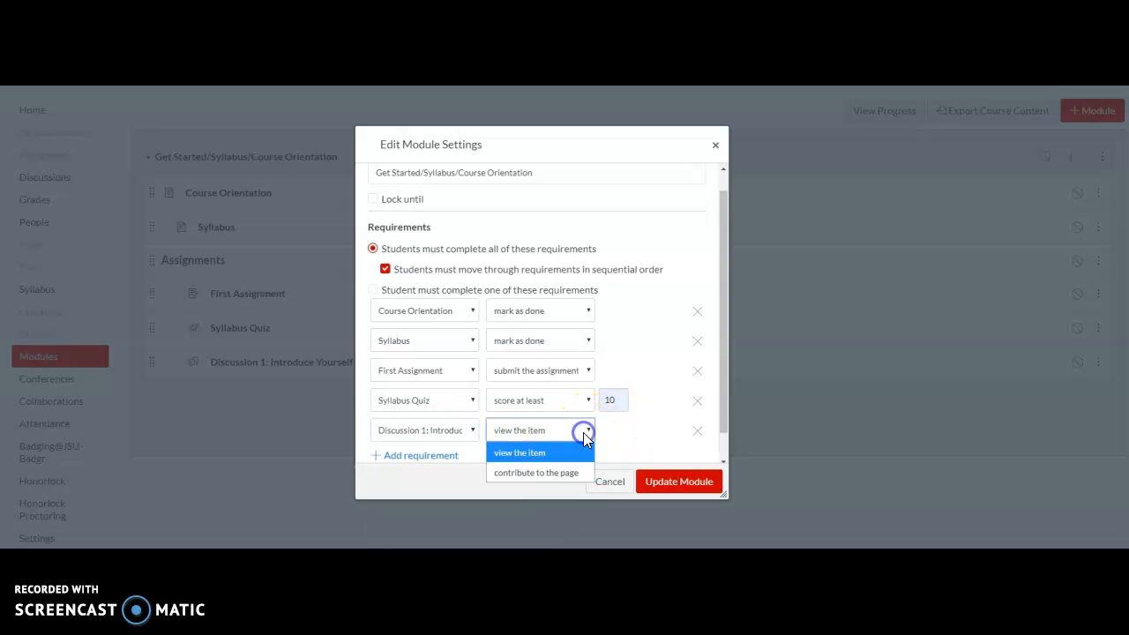
pyautogui.click(543, 473)
pyautogui.click(677, 485)
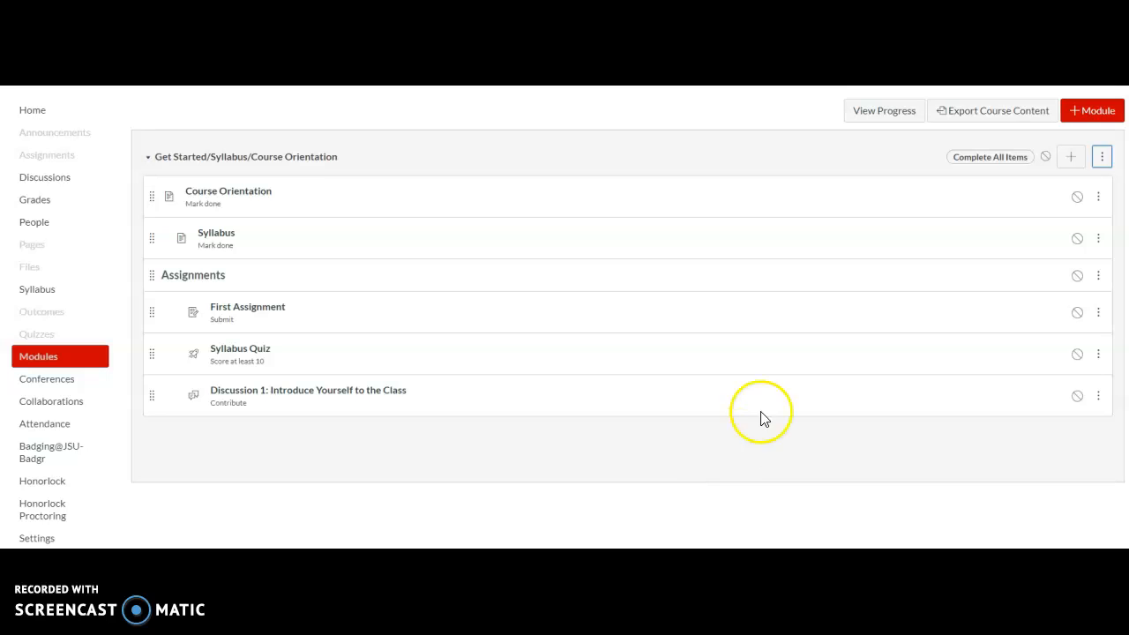
# - Open the Course Orientation page from the module, look at its editing option and return to the modules list
pyautogui.click(188, 232)
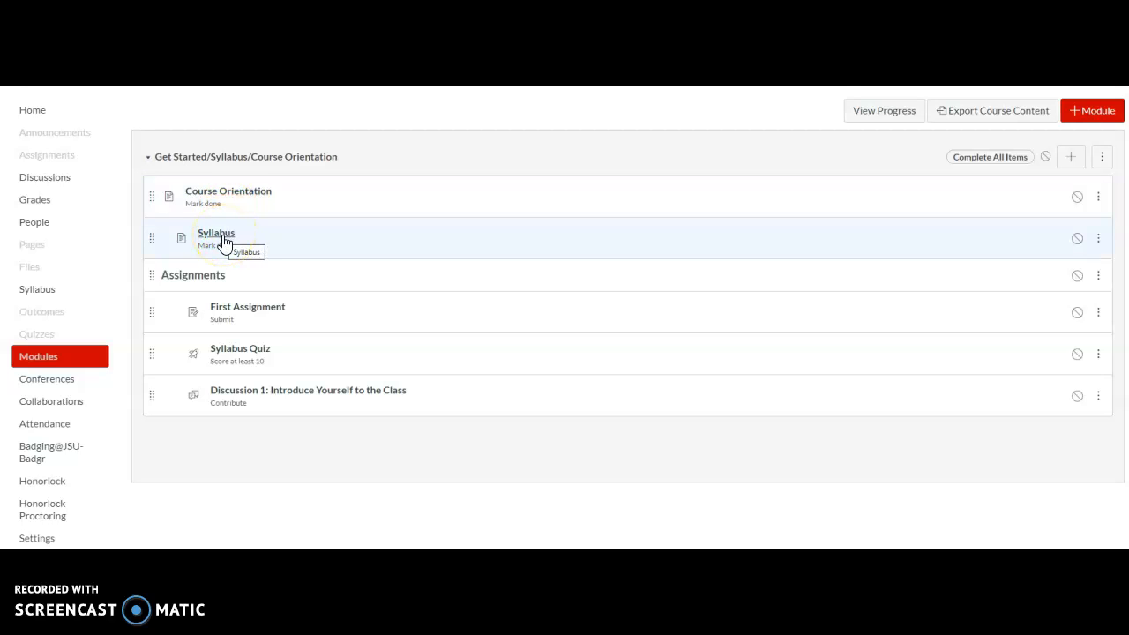
pyautogui.click(256, 193)
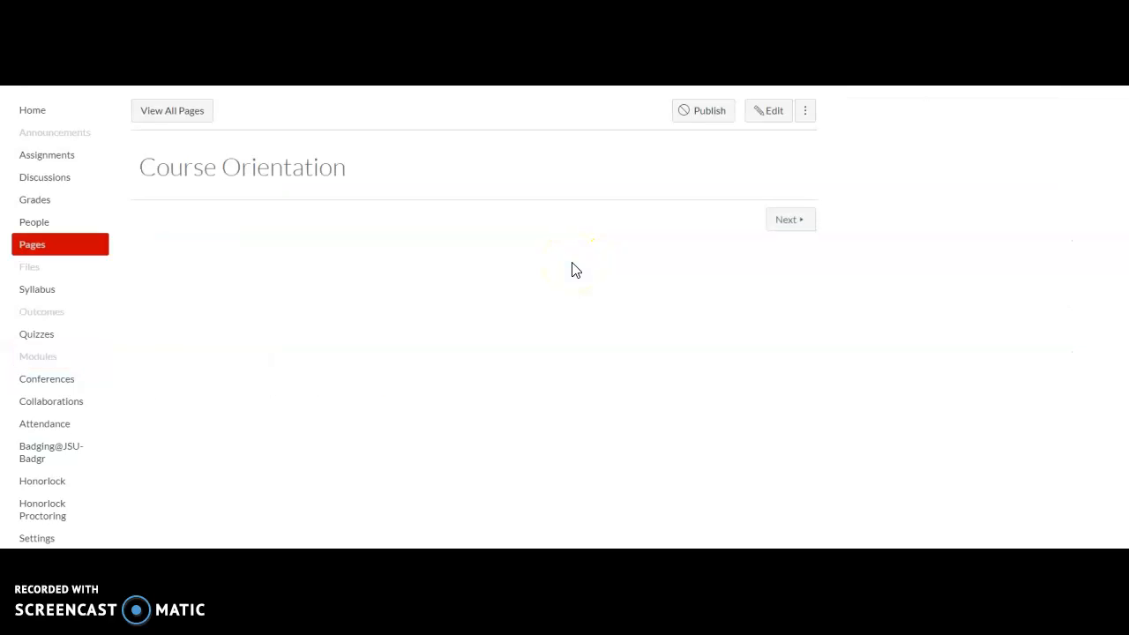
pyautogui.click(773, 112)
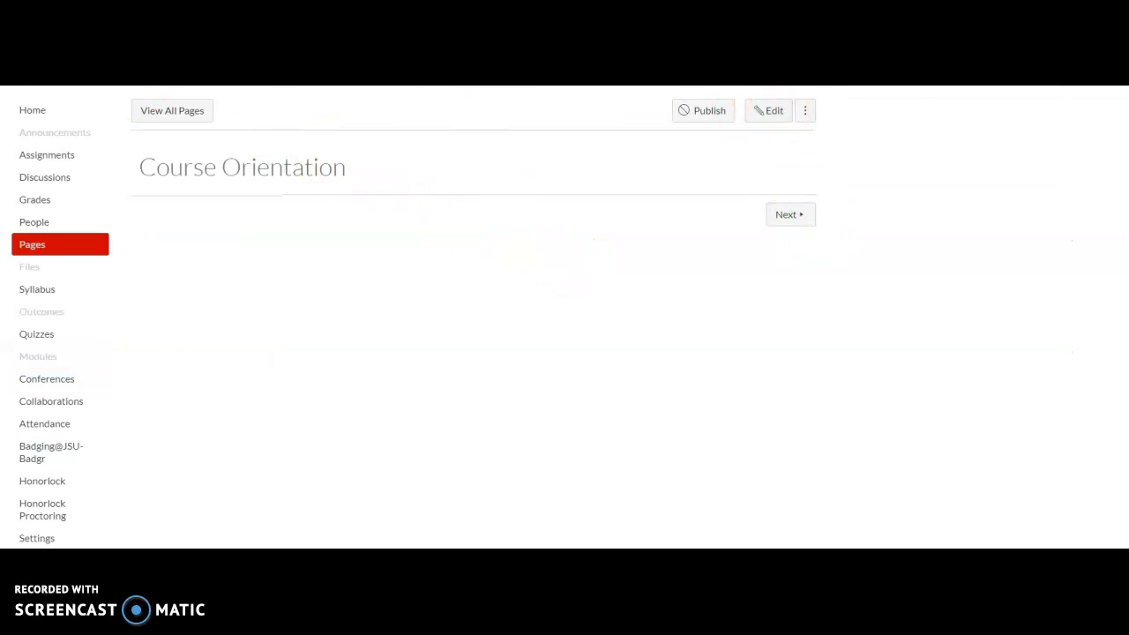
pyautogui.hotkey('alt', 'Left')
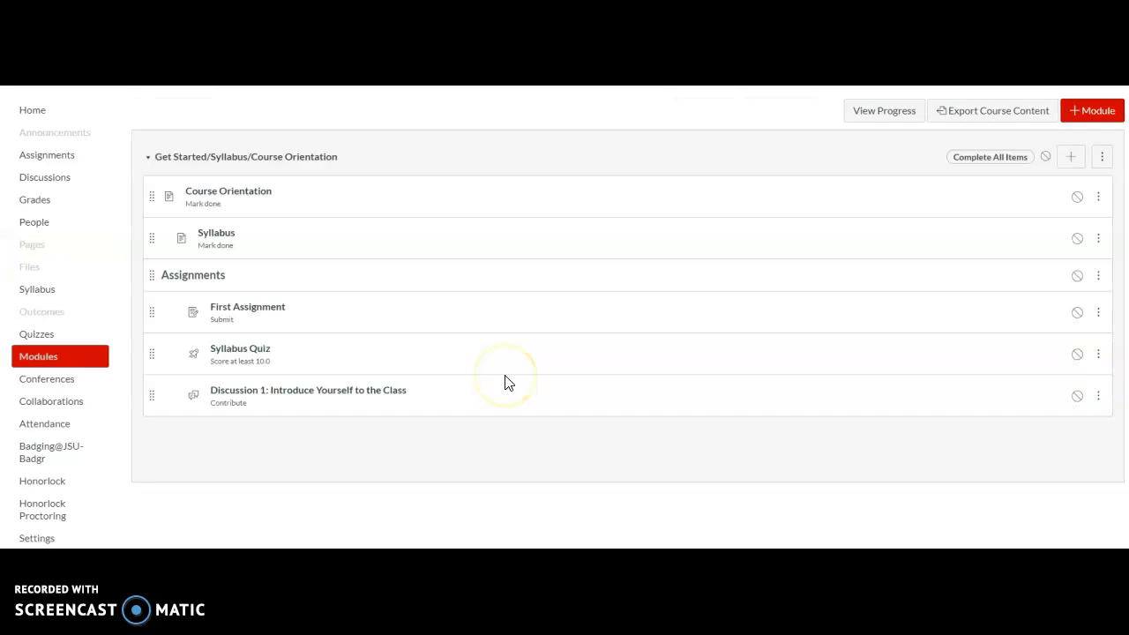
# - Open First Assignment, Discussion 1 and Syllabus Quiz in turn from the module to review their detail pages
pyautogui.click(257, 309)
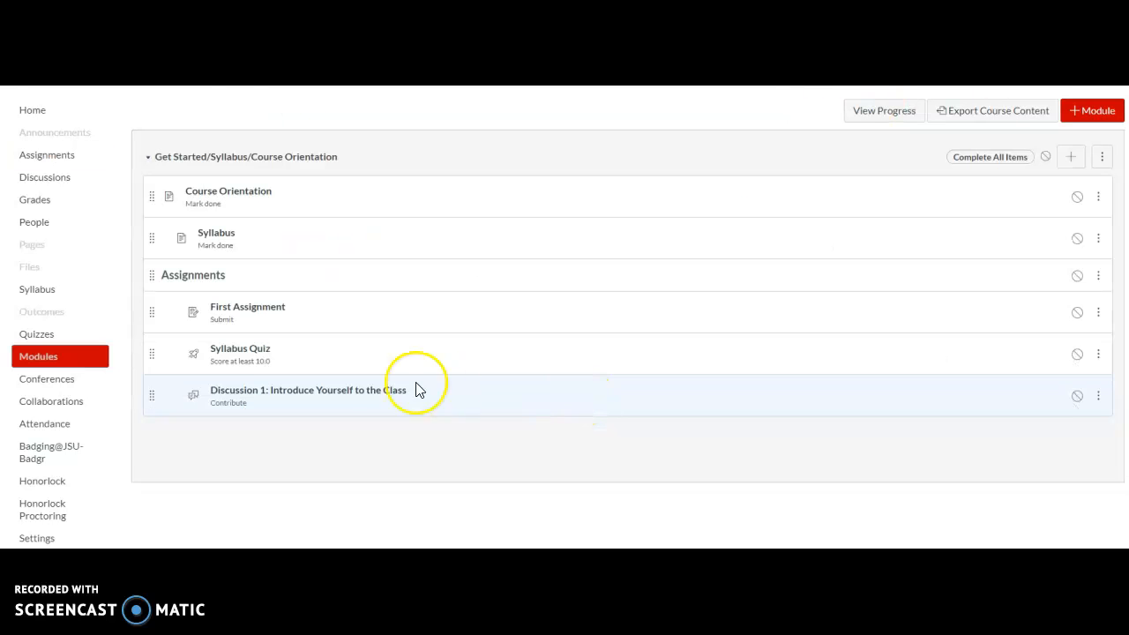
pyautogui.click(323, 392)
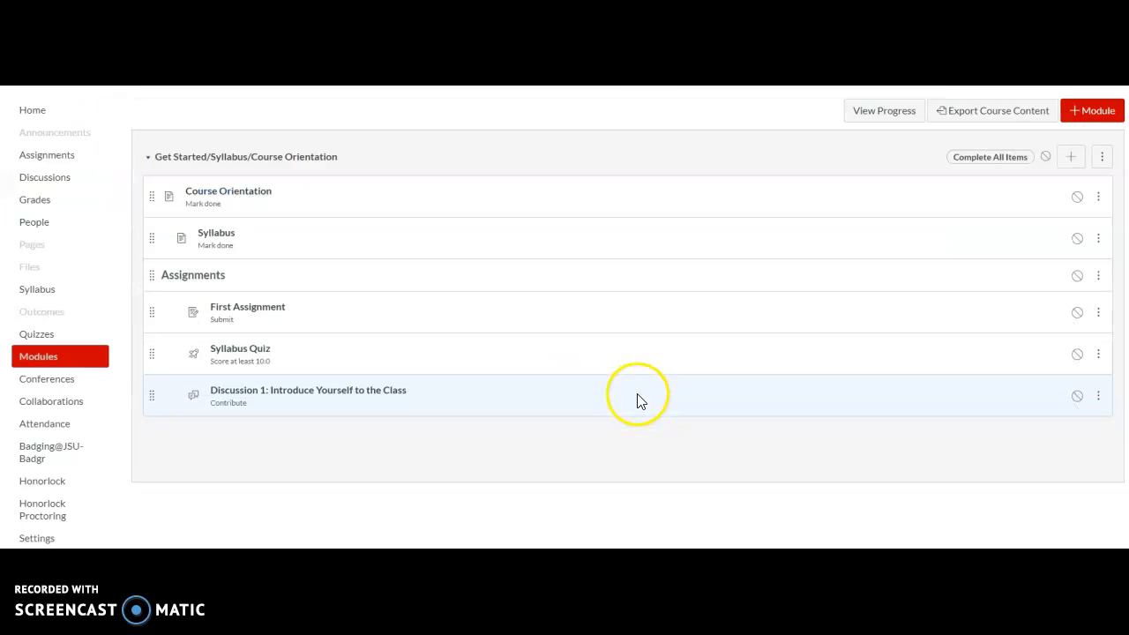
pyautogui.click(249, 356)
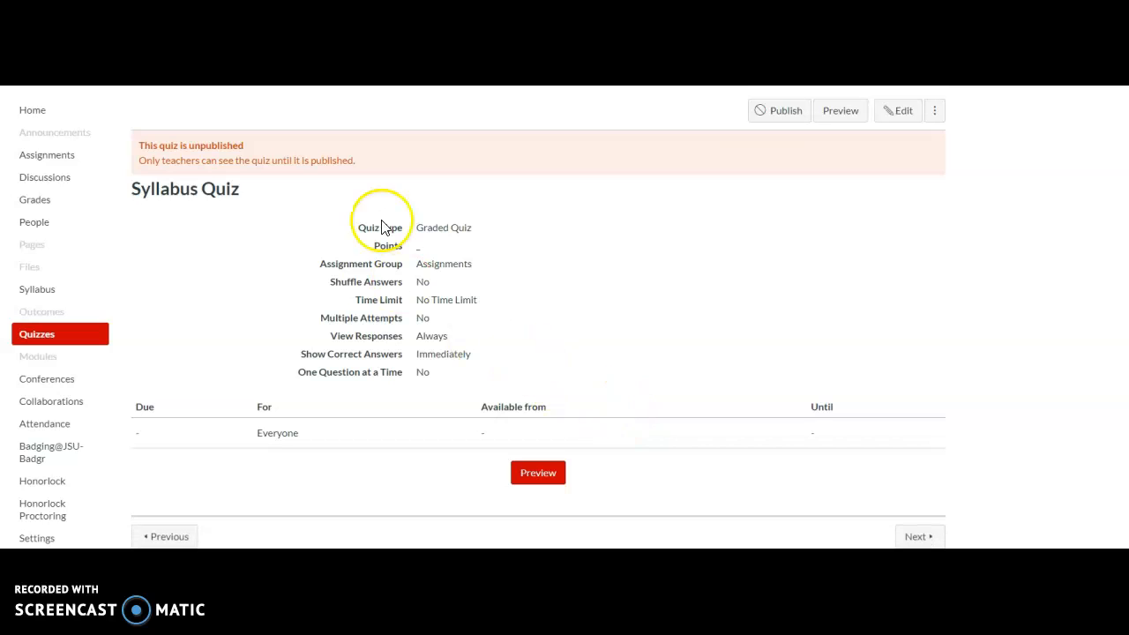